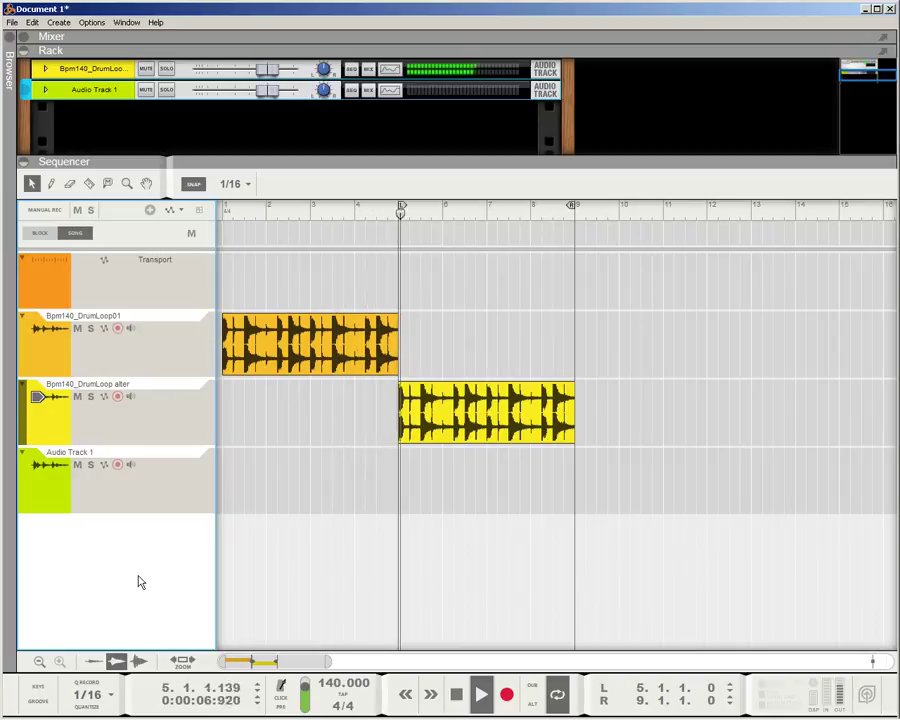
# Split the Bpm140_DrumLoop alter clip into one-beat slices across its last six beats with the Razor tool
pyautogui.moveTo(345, 655); pyautogui.dragTo(265, 662)
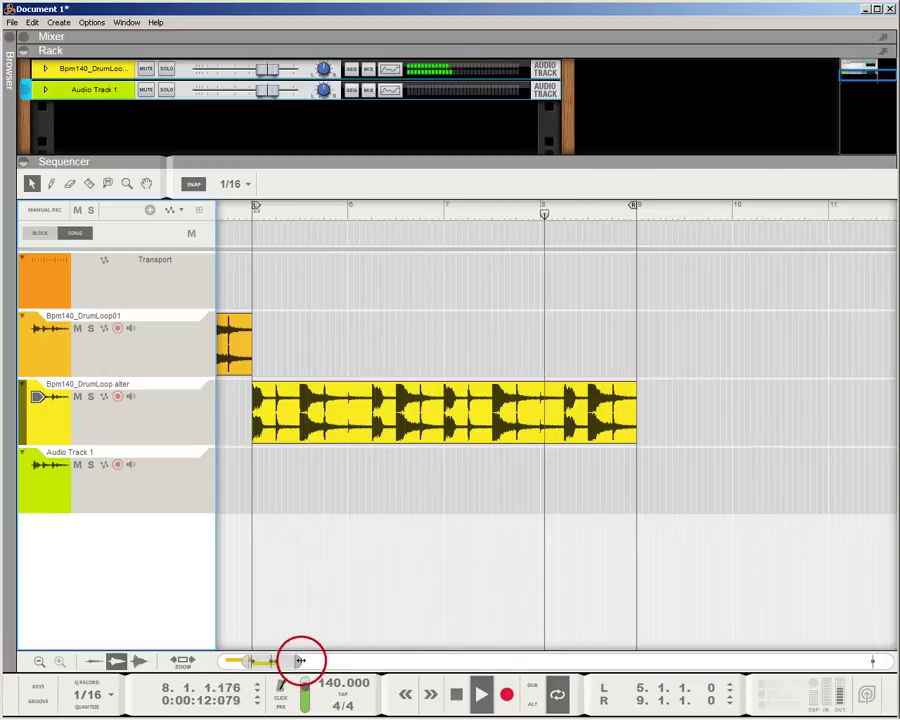
pyautogui.moveTo(296, 660); pyautogui.dragTo(279, 660)
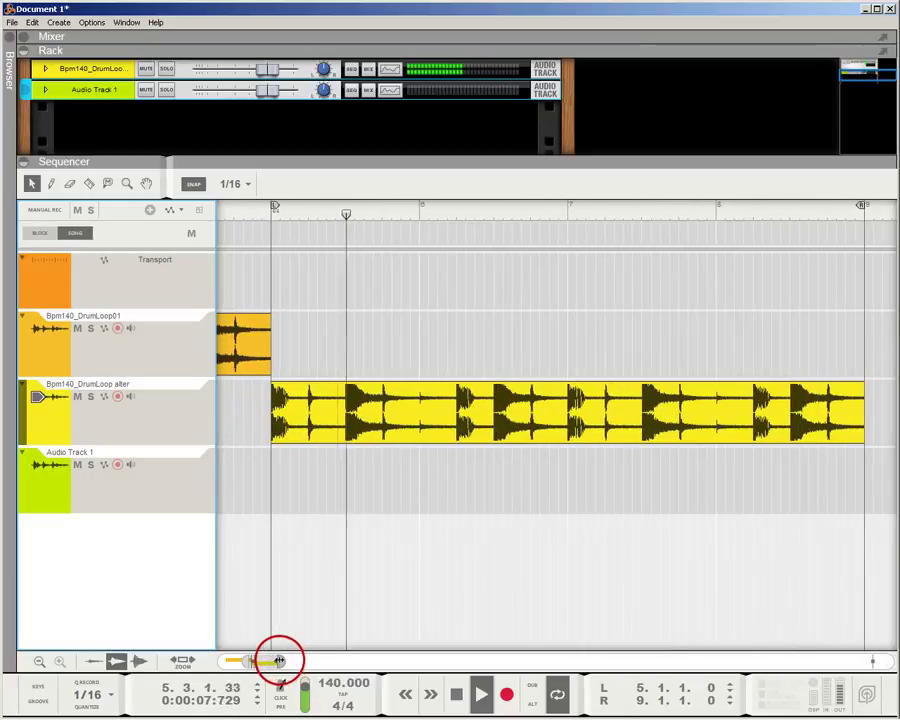
pyautogui.click(91, 184)
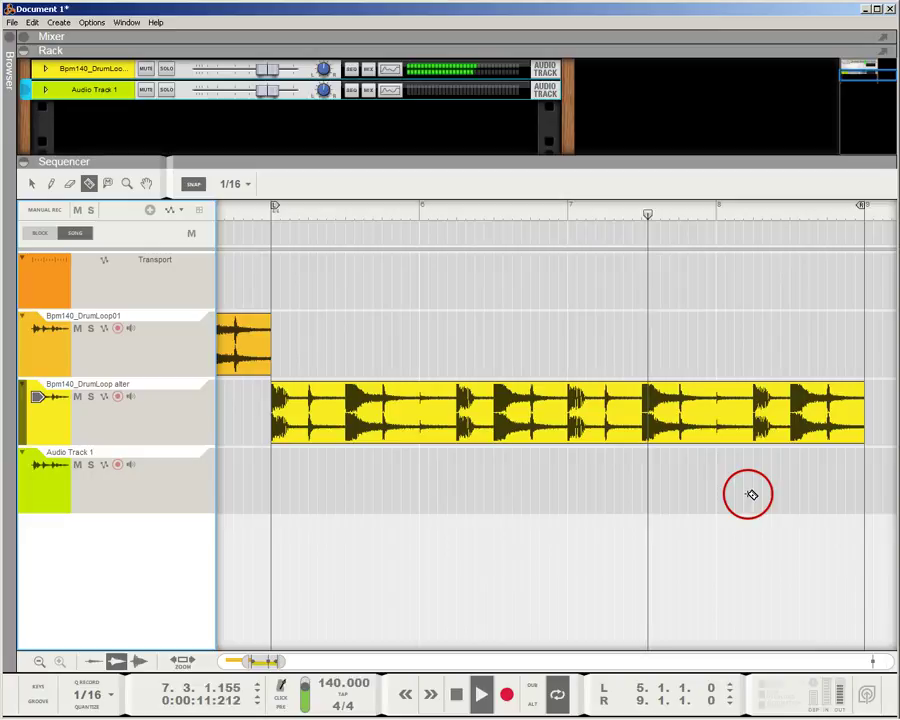
pyautogui.click(716, 411)
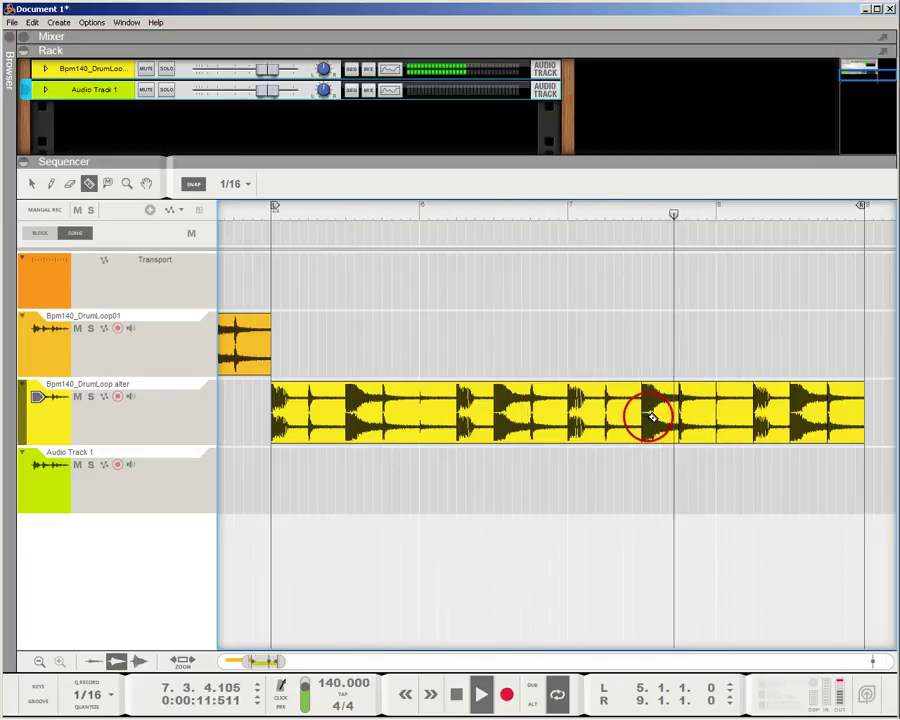
pyautogui.click(31, 183)
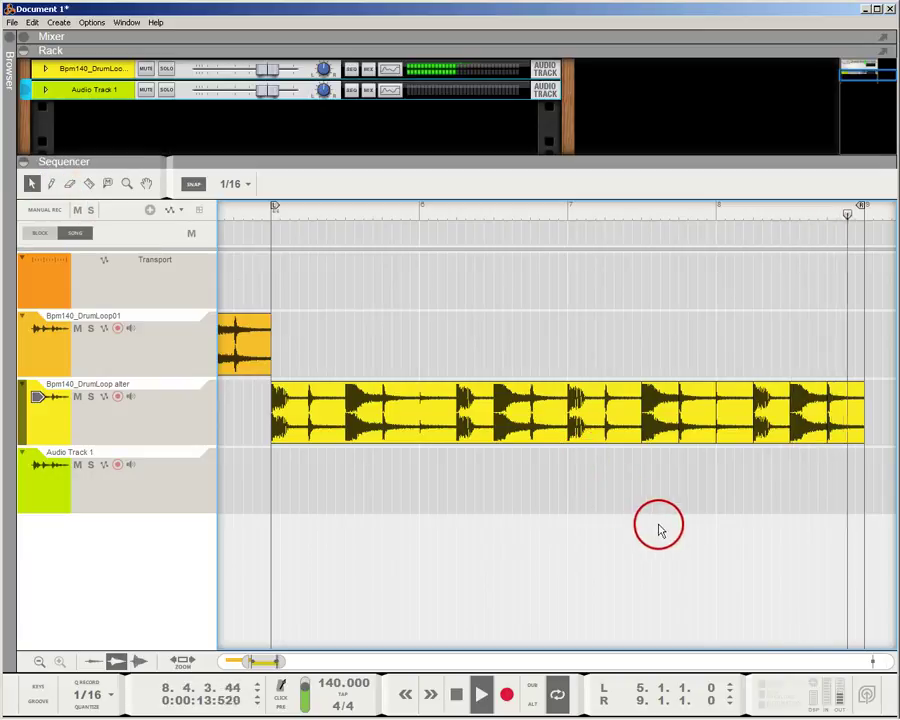
# Copy the drum slice at 7.3.1 onto Audio Track 1 at 9.1.1 and reverse the copy
pyautogui.click(657, 425)
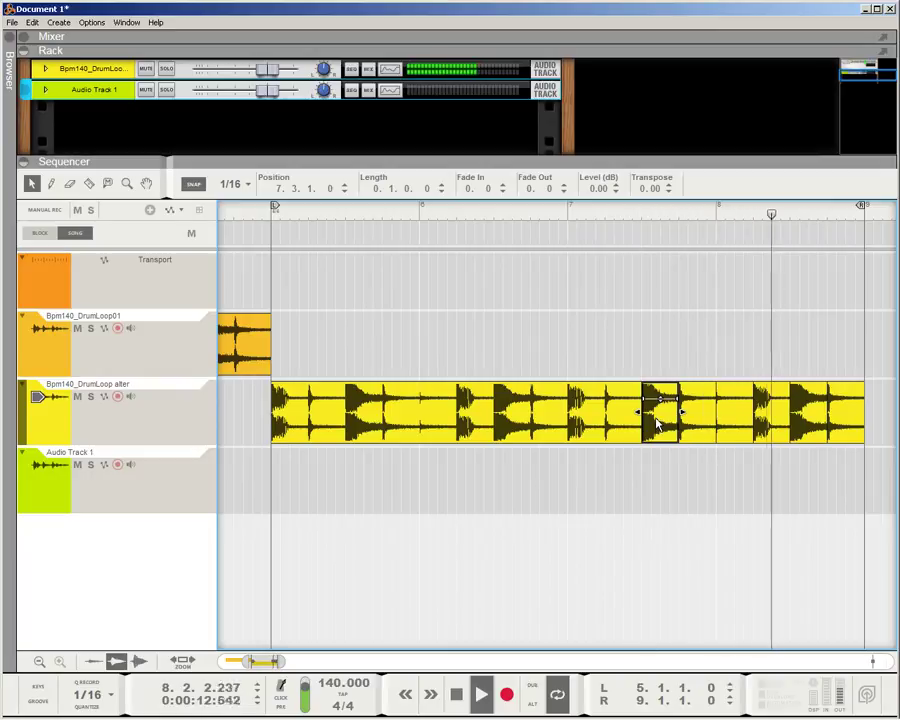
pyautogui.moveTo(657, 425); pyautogui.dragTo(874, 492)
pyautogui.rightClick(878, 495)
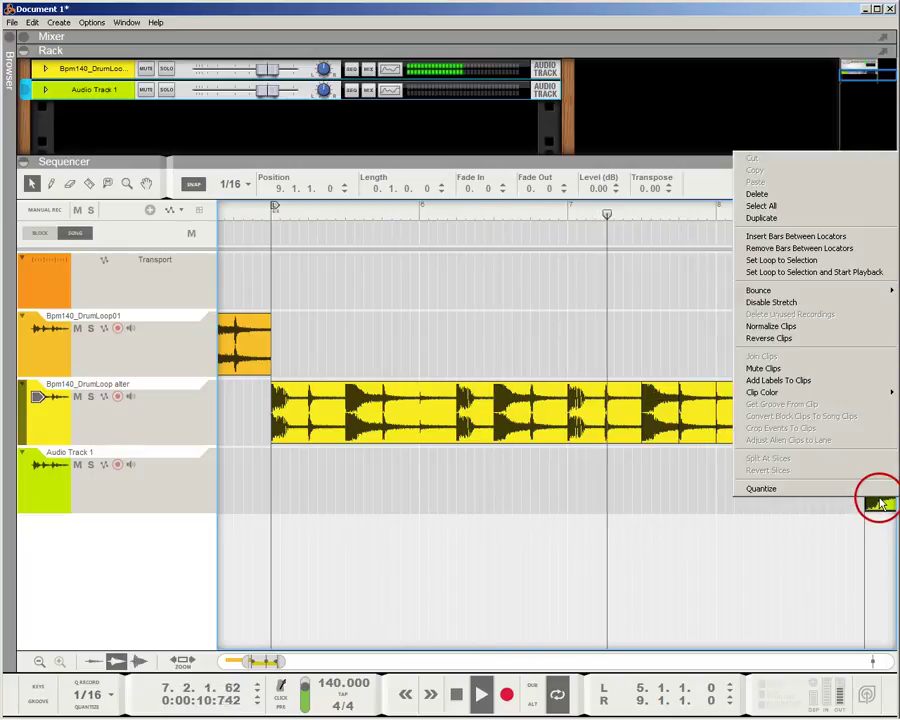
pyautogui.click(856, 340)
# Move the reversed clip on Audio Track 1 to 7.2.1 and lower its level to about -12.8 dB
pyautogui.moveTo(888, 497); pyautogui.dragTo(620, 496)
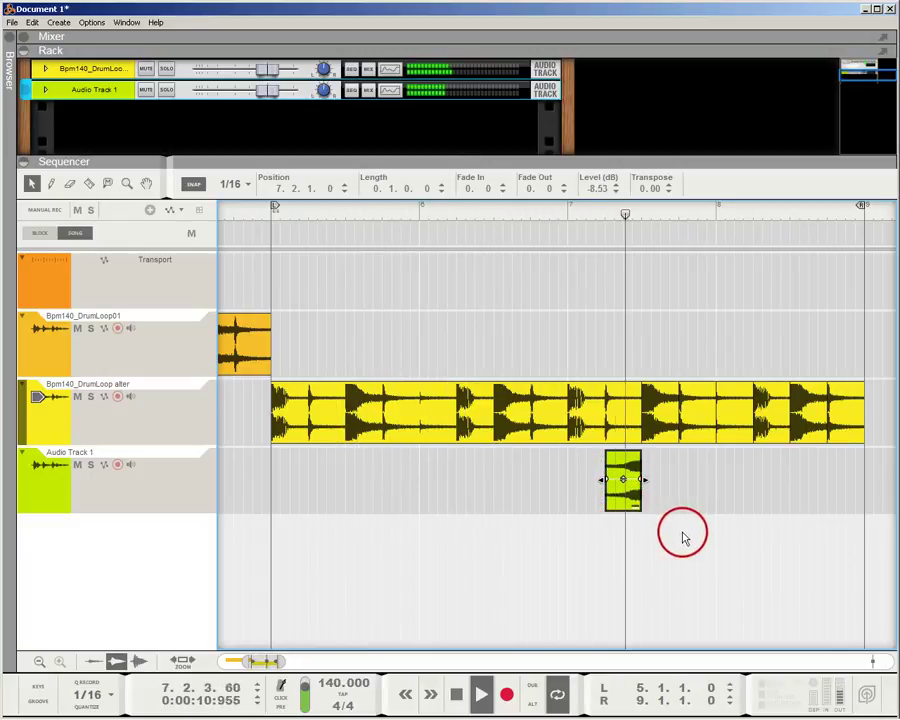
pyautogui.moveTo(622, 478); pyautogui.dragTo(622, 487)
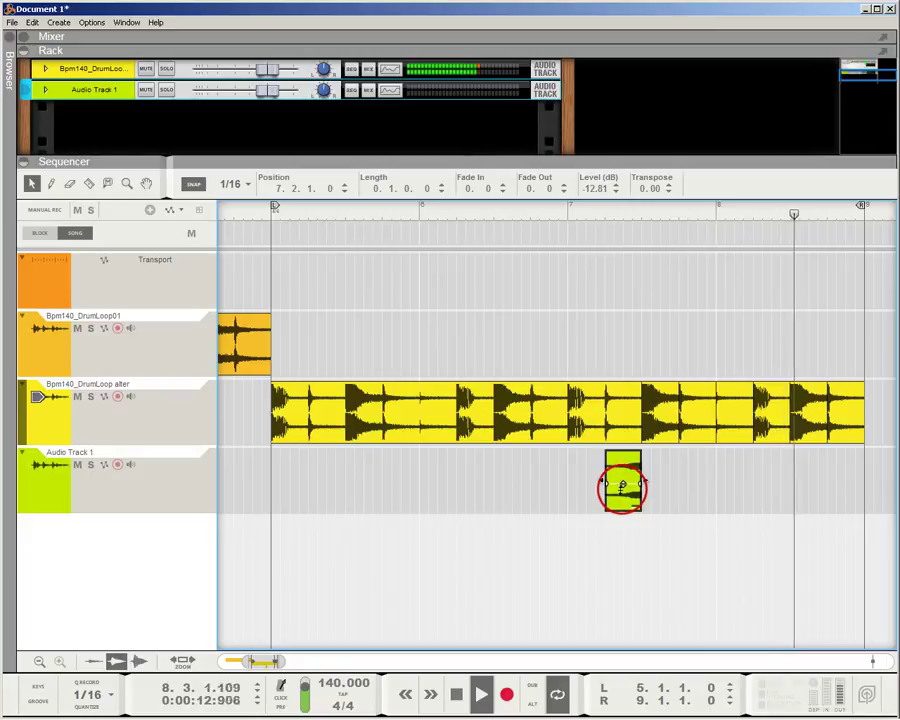
pyautogui.click(641, 537)
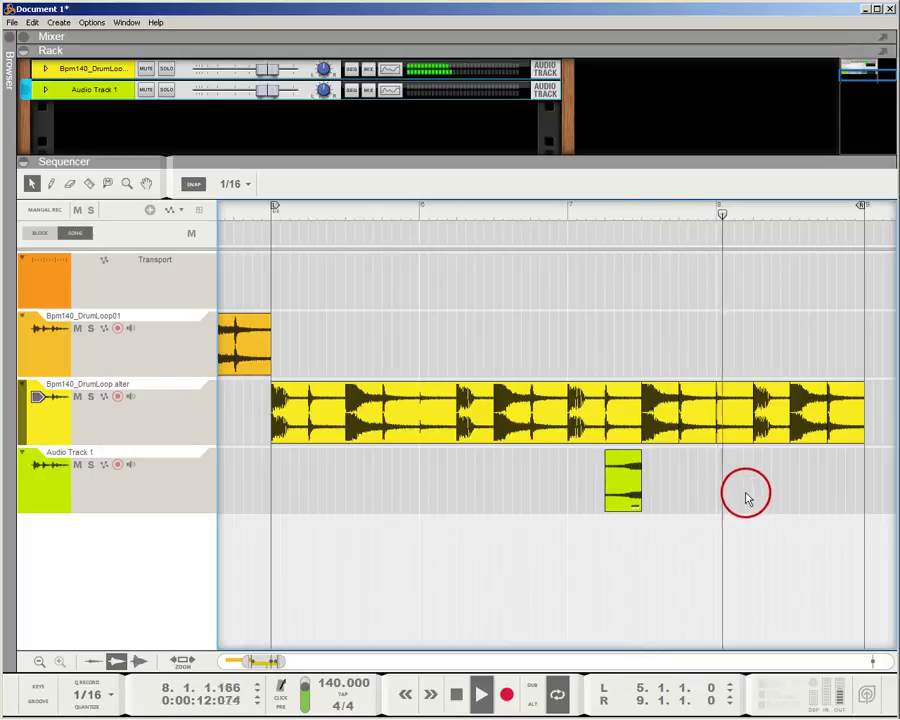
# Duplicate the slice at 8.2.1 onto 8.3.1, moving the snare slice from there out to 9.2.1
pyautogui.click(749, 427)
pyautogui.click(768, 430)
pyautogui.moveTo(770, 432); pyautogui.dragTo(882, 448)
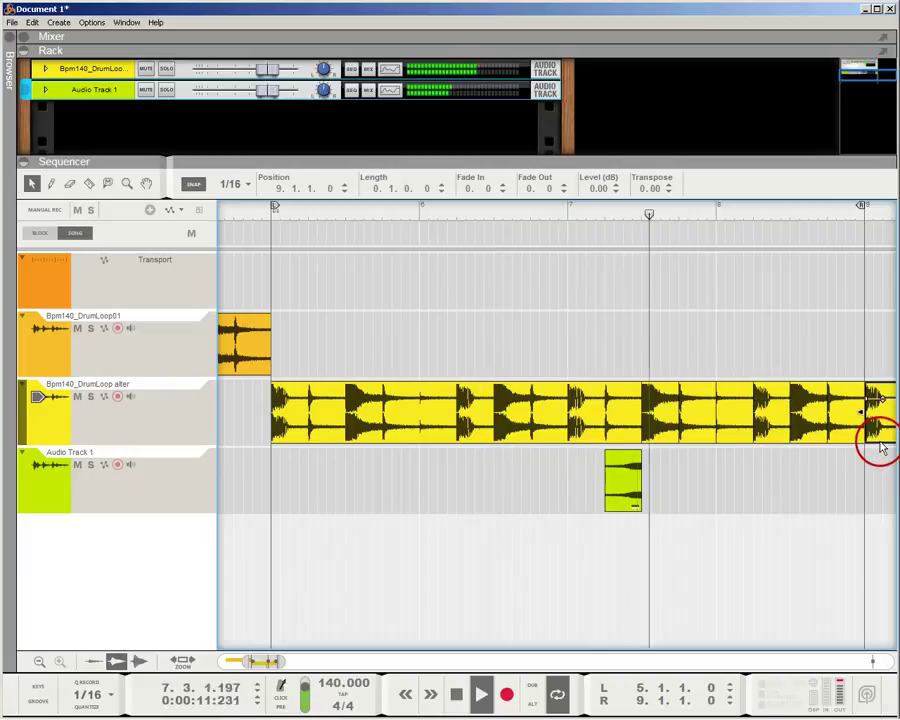
pyautogui.click(738, 428)
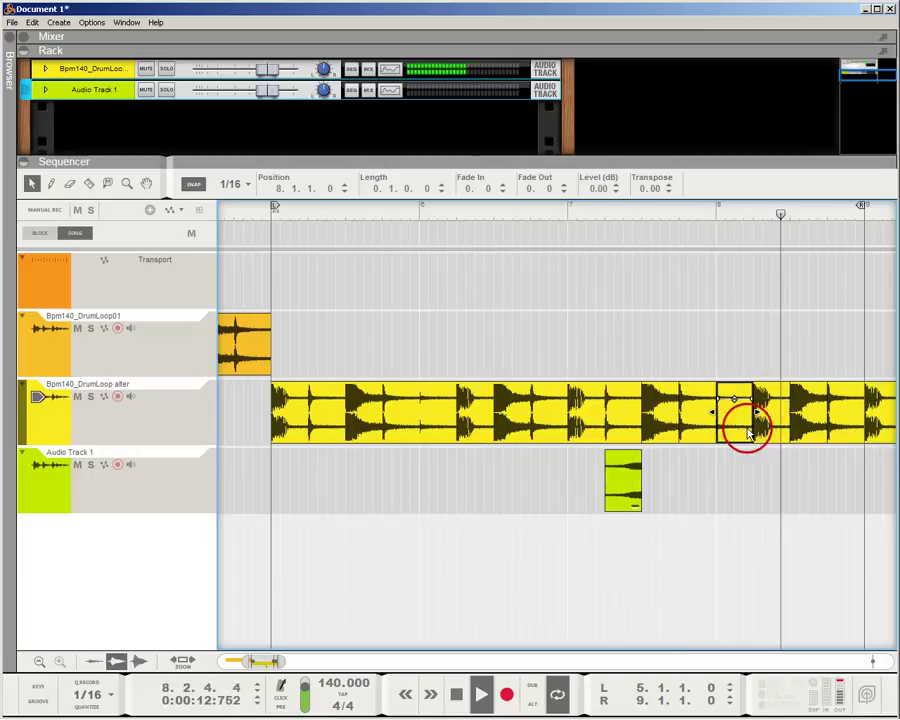
pyautogui.click(806, 432)
pyautogui.moveTo(804, 428); pyautogui.dragTo(716, 428)
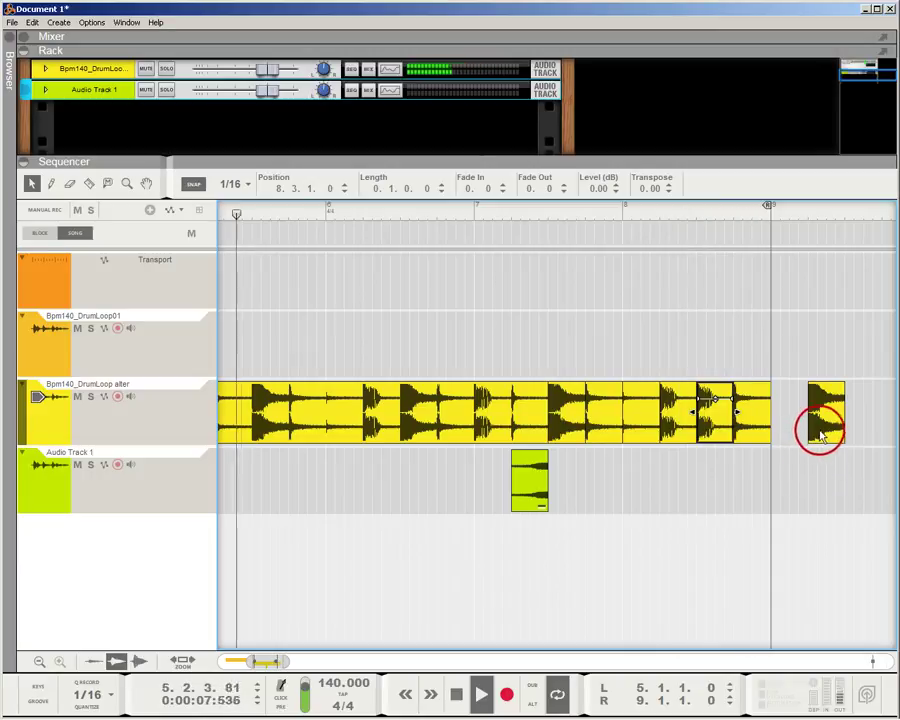
# Place the snare slice at 8.1.1, parking the quiet slice from there at 9.3.2 and the 8.4.1 slice at 9.1.1
pyautogui.moveTo(645, 425)
pyautogui.mouseDown()
pyautogui.moveTo(868, 450)
pyautogui.moveTo(707, 422)
pyautogui.moveTo(650, 430)
pyautogui.mouseUp()
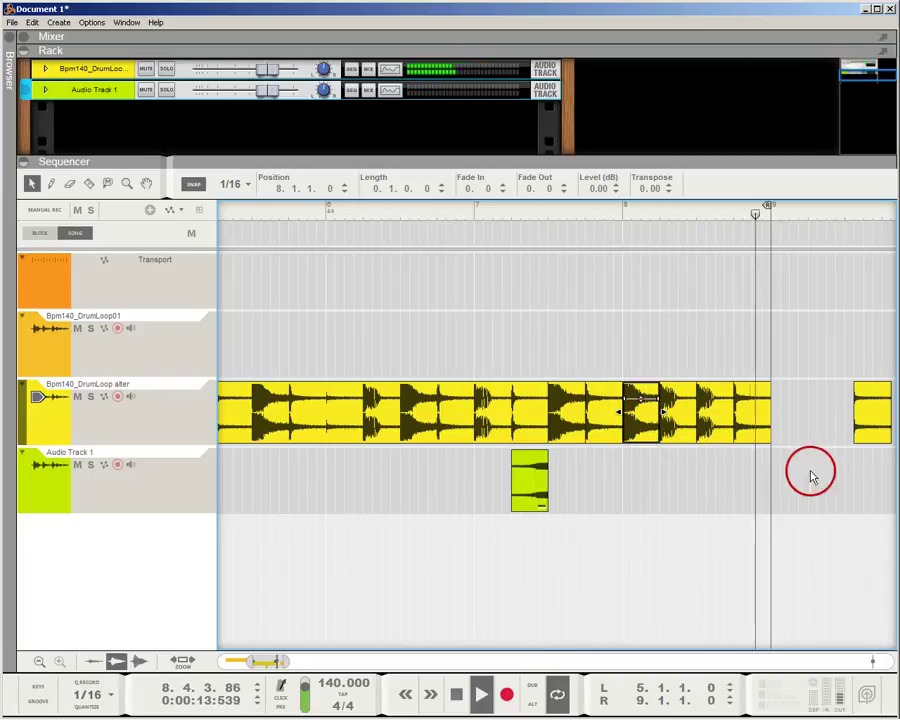
pyautogui.moveTo(755, 427); pyautogui.dragTo(783, 440)
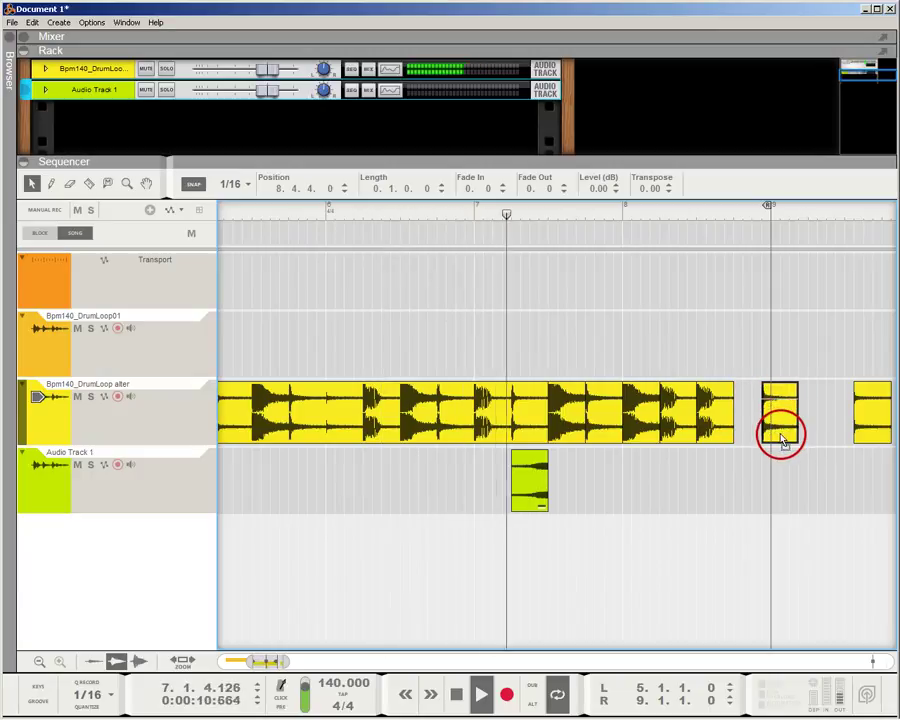
pyautogui.click(673, 436)
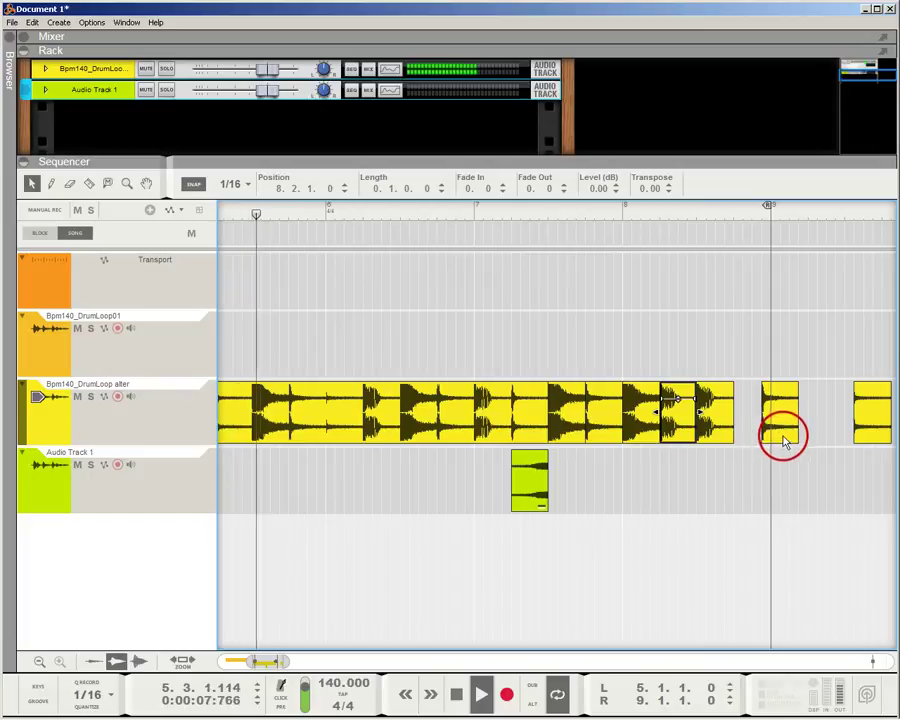
pyautogui.moveTo(782, 438); pyautogui.dragTo(796, 432)
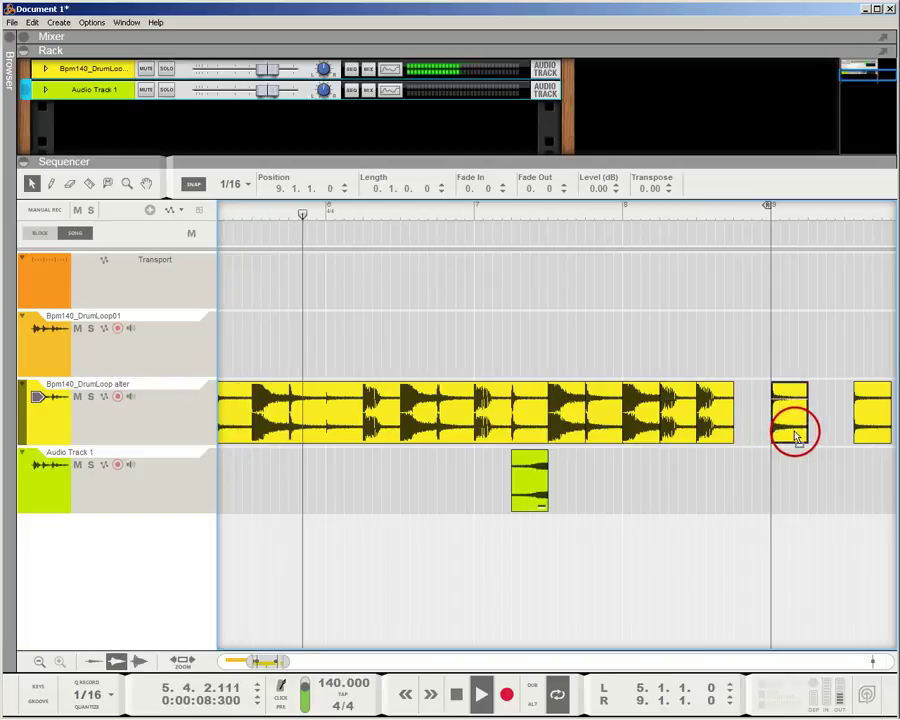
# Copy the snare slice from 8.1.1 to 8.4.1, and shorten the 8.3.1 slice to 0.0.2.0 with a copy at 8.3.3
pyautogui.click(636, 430)
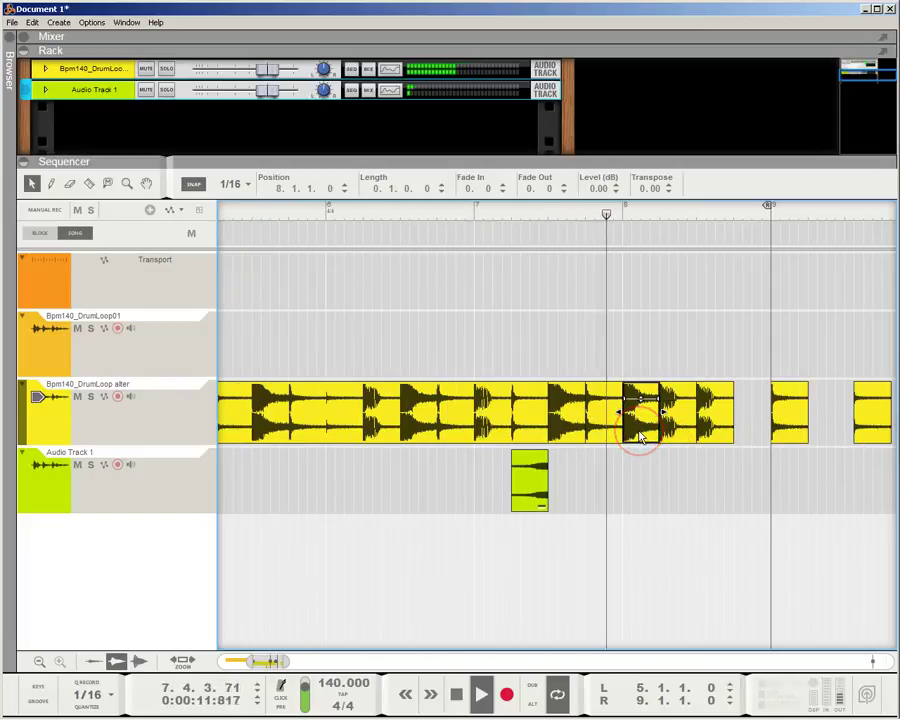
pyautogui.moveTo(640, 436); pyautogui.dragTo(710, 406)
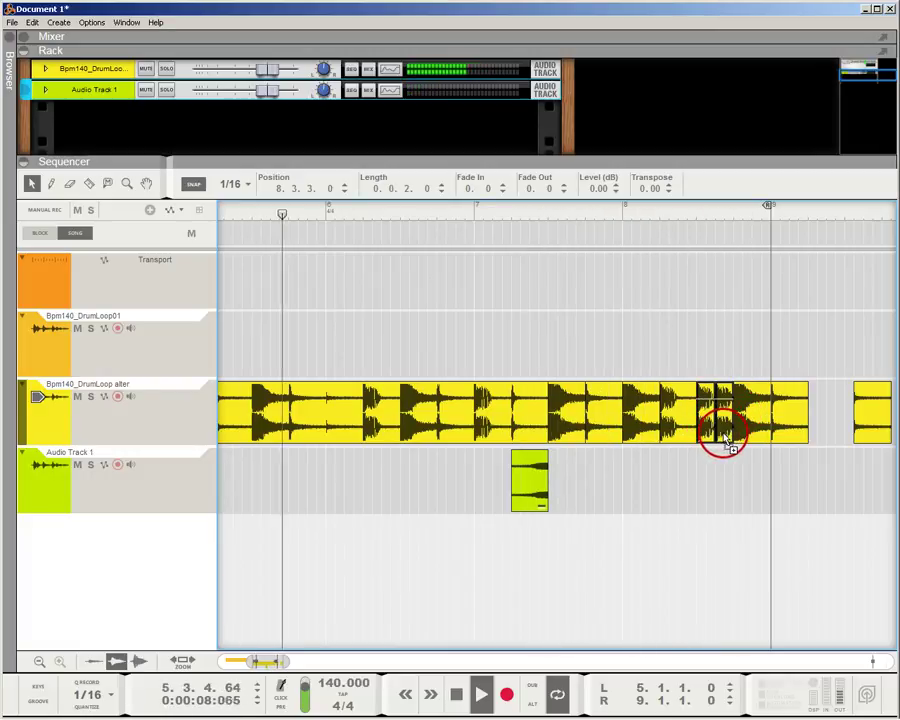
pyautogui.click(830, 516)
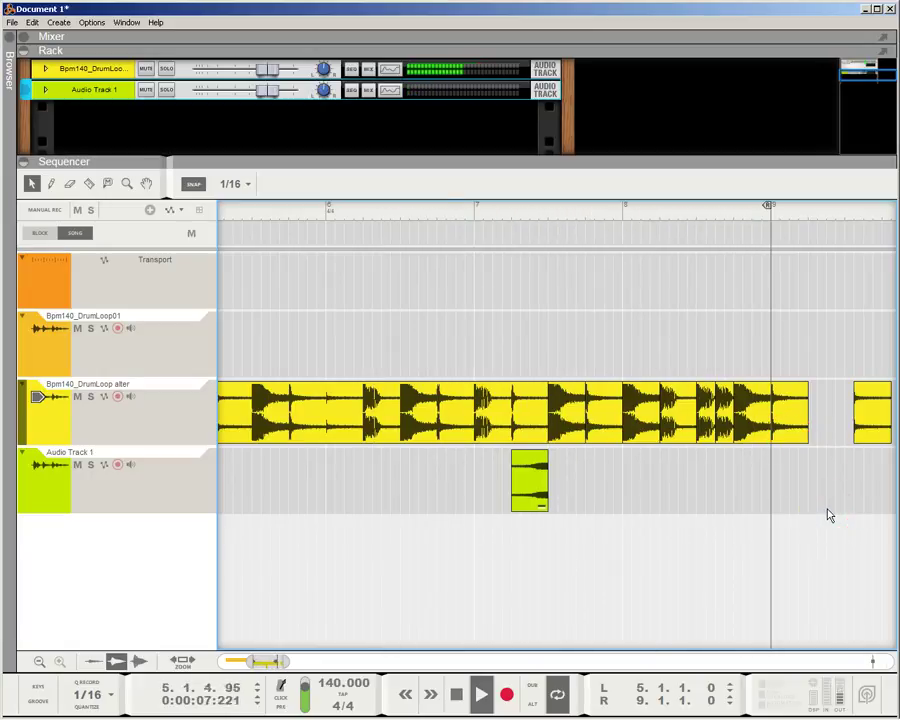
# Reverse the parked quiet slice at 9.3.2 and move it to Audio Track 1 at 8.2.1
pyautogui.rightClick(868, 435)
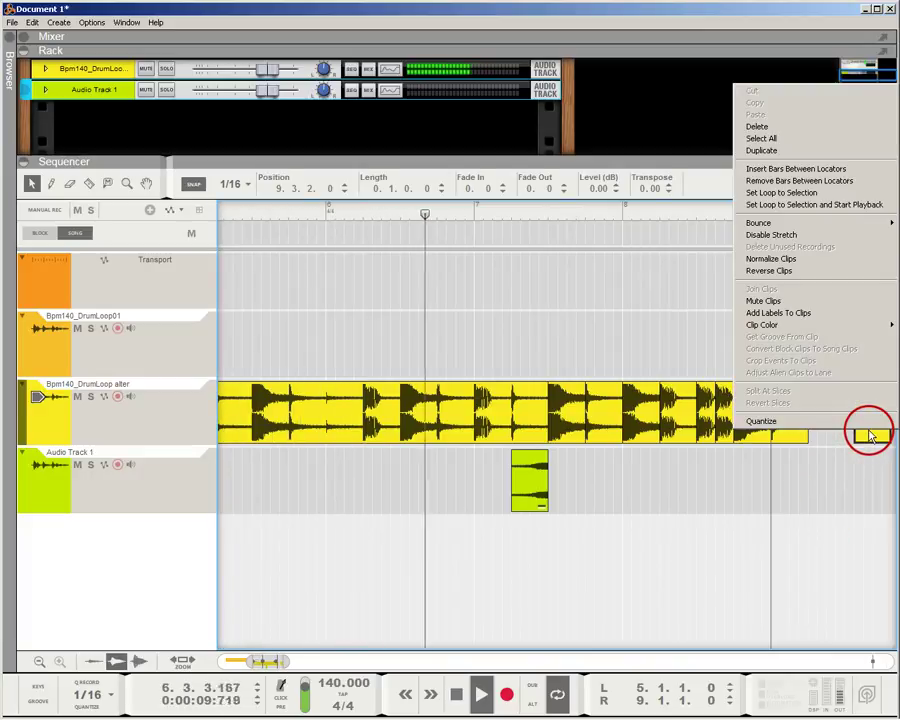
pyautogui.click(830, 274)
pyautogui.moveTo(864, 436); pyautogui.dragTo(680, 512)
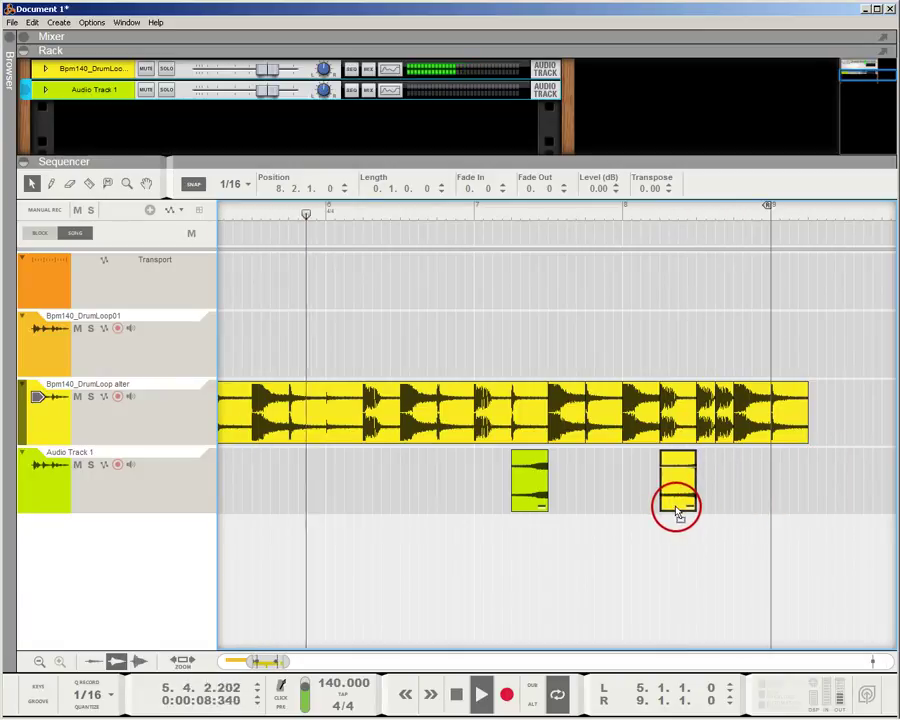
# Set the second reversed clip's level to about -2.4 dB and move it to 7.4.1 on Audio Track 1
pyautogui.moveTo(678, 467); pyautogui.dragTo(677, 492)
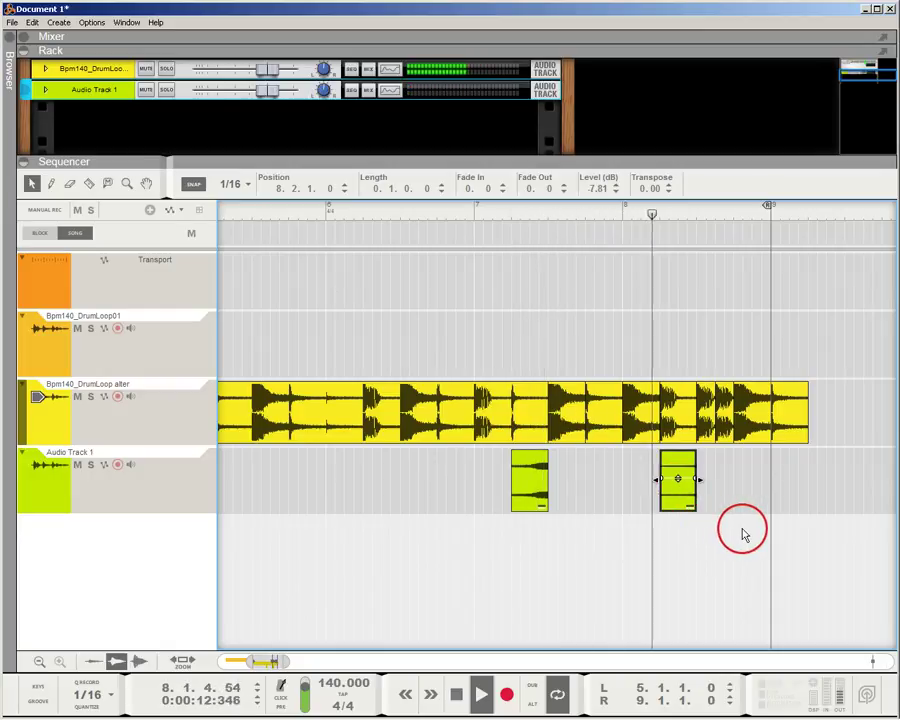
pyautogui.click(659, 482)
pyautogui.moveTo(677, 492); pyautogui.dragTo(677, 464)
pyautogui.click(681, 530)
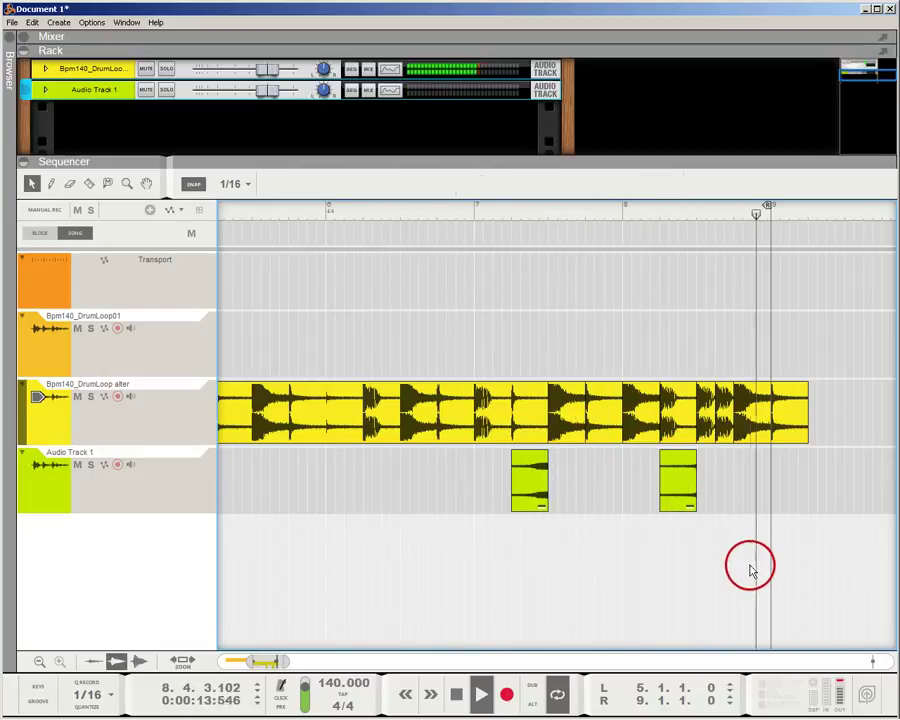
pyautogui.moveTo(675, 482); pyautogui.dragTo(603, 482)
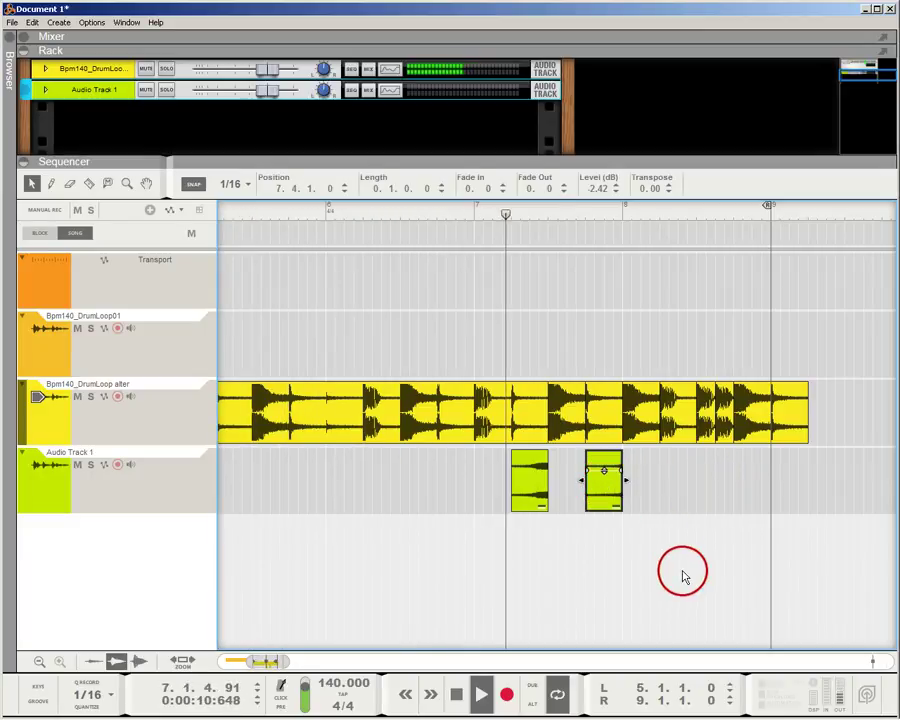
pyautogui.click(731, 561)
# Copy the slice at 8.2.1 from the drum loop track to Audio Track 1 at 8.3.4
pyautogui.click(682, 456)
pyautogui.click(672, 428)
pyautogui.moveTo(675, 428); pyautogui.dragTo(742, 488)
pyautogui.click(730, 546)
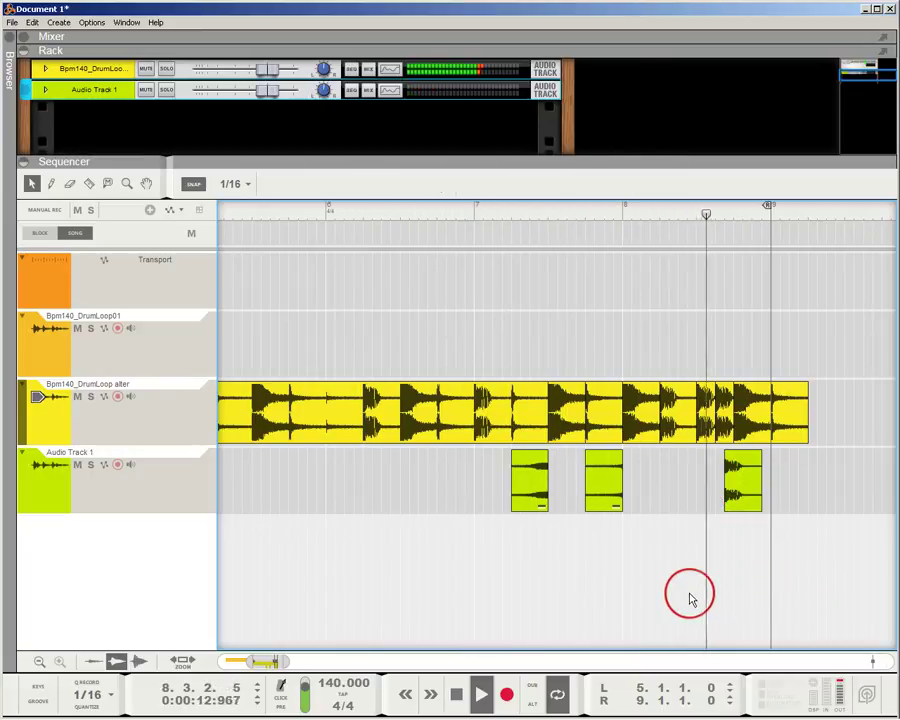
# Lower the level of the clip at 8.3.4 on Audio Track 1 to about -10.06 dB
pyautogui.click(738, 490)
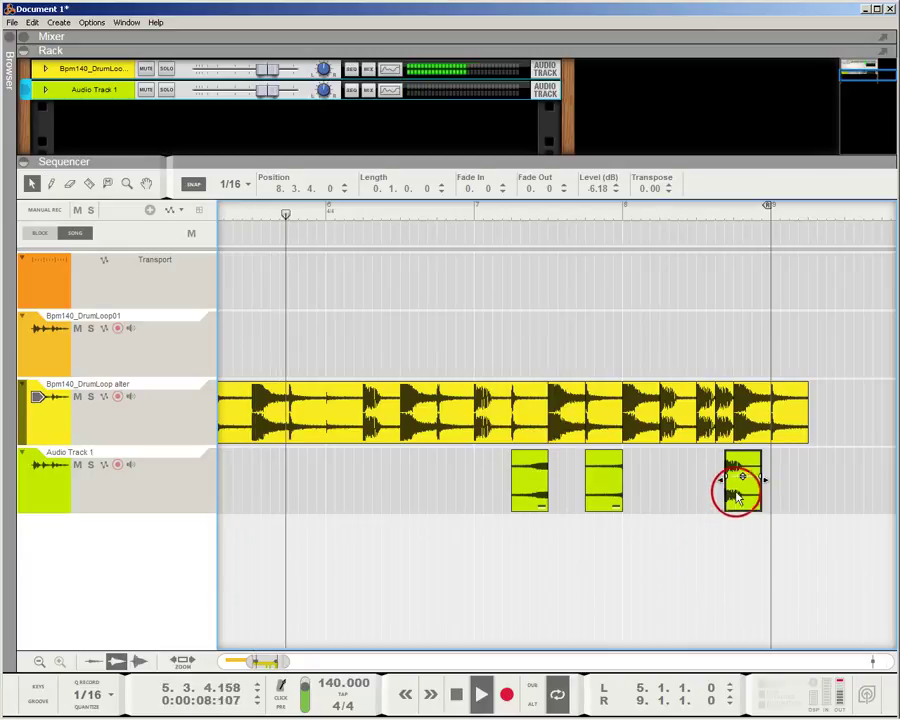
pyautogui.click(742, 555)
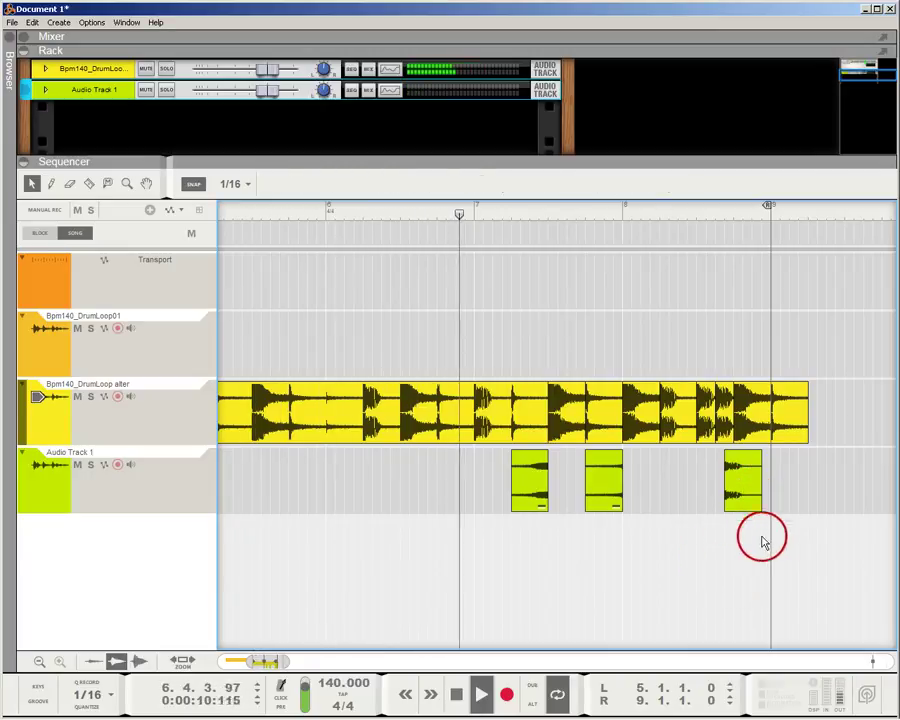
pyautogui.click(745, 487)
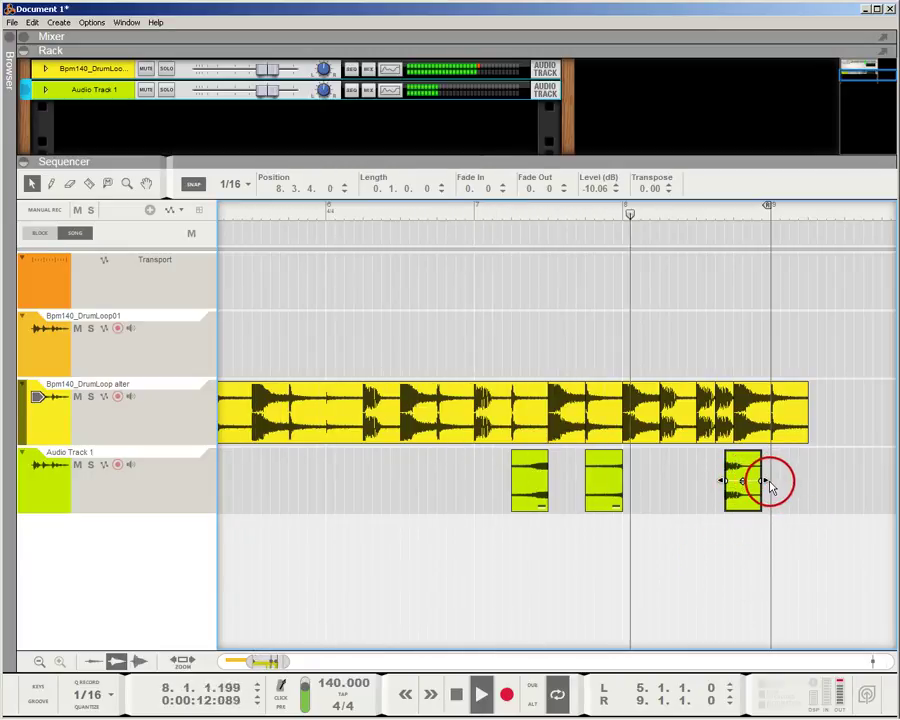
# Shorten the clip at 8.3.4 on Audio Track 1 to 0.0.1.0 and give it a 21-tick fade out
pyautogui.moveTo(764, 480); pyautogui.dragTo(739, 440)
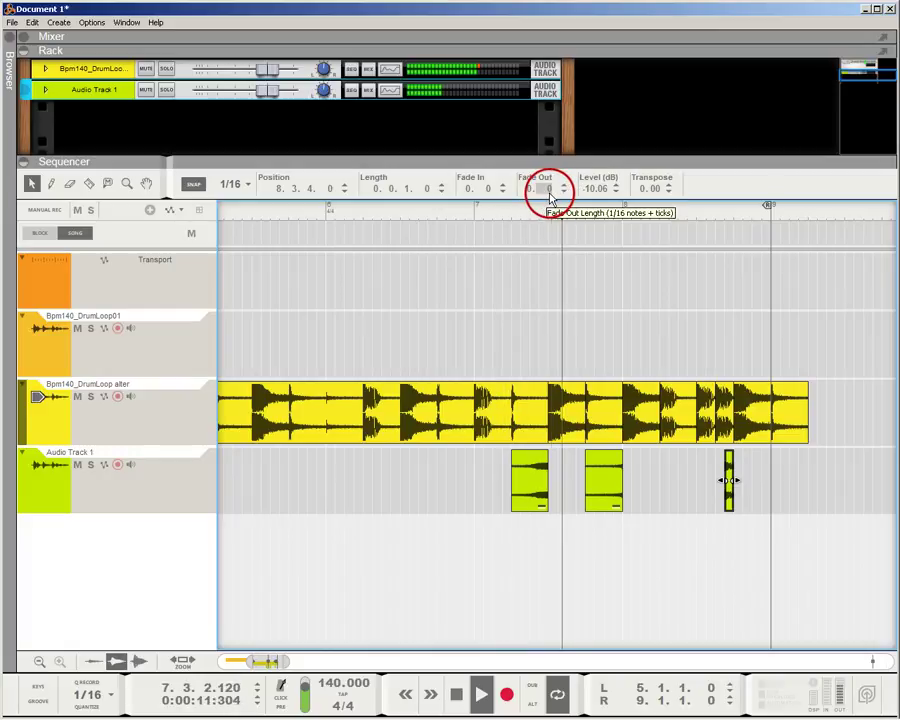
pyautogui.moveTo(551, 183); pyautogui.dragTo(552, 176)
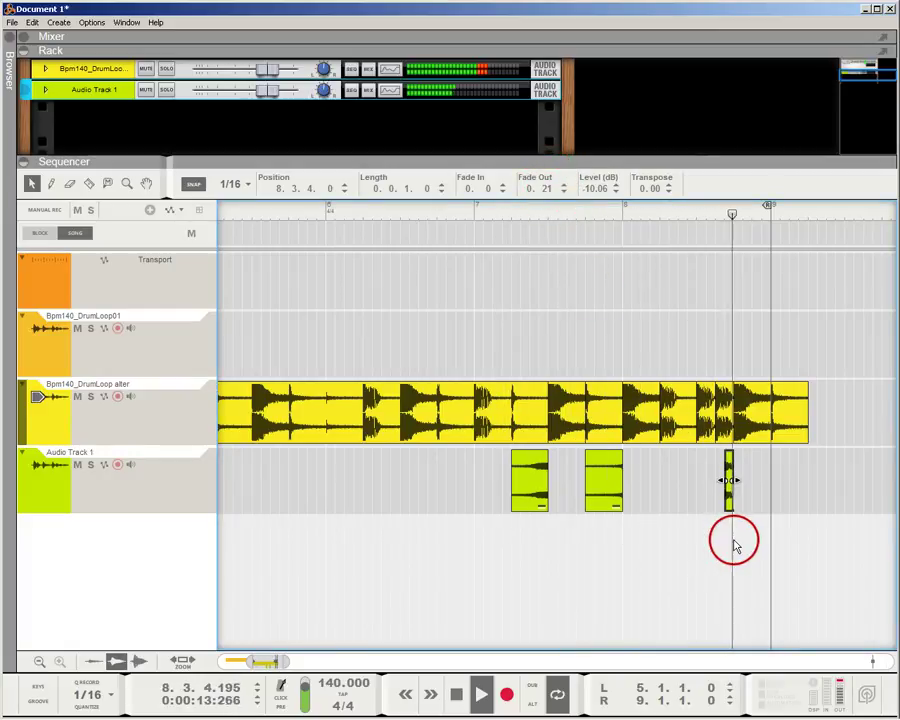
pyautogui.click(690, 566)
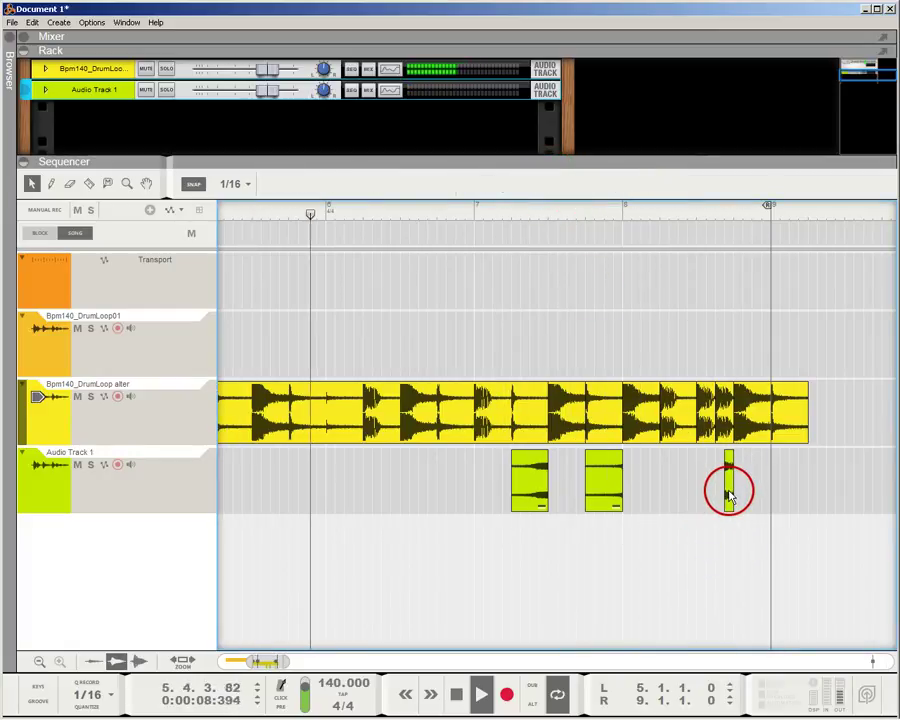
# Move the short clip on Audio Track 1 to 8.4.3 and extend its end to bar 9
pyautogui.moveTo(729, 494); pyautogui.dragTo(756, 500)
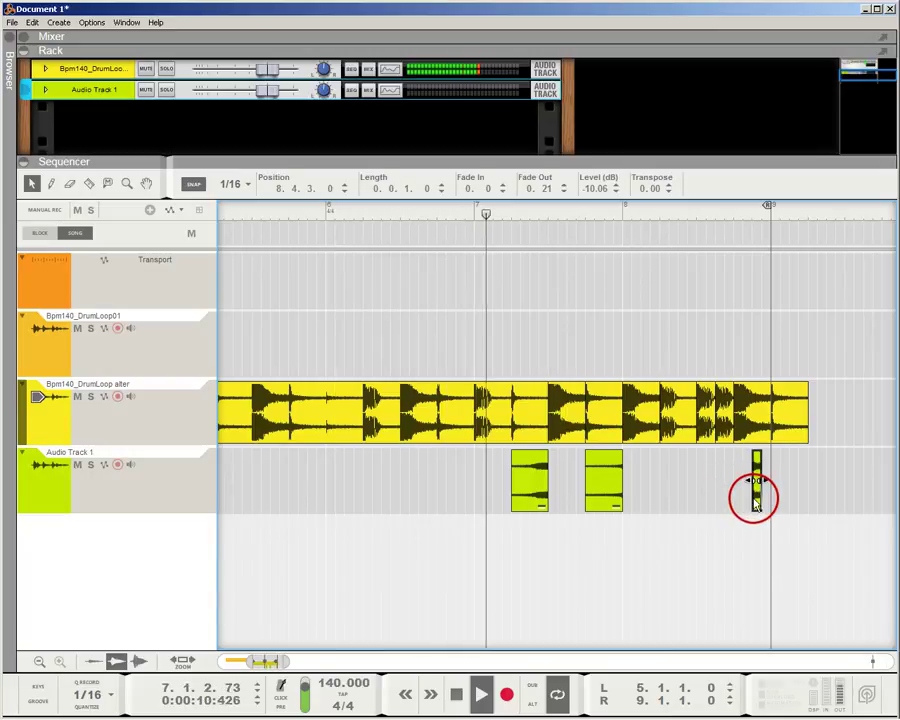
pyautogui.click(743, 578)
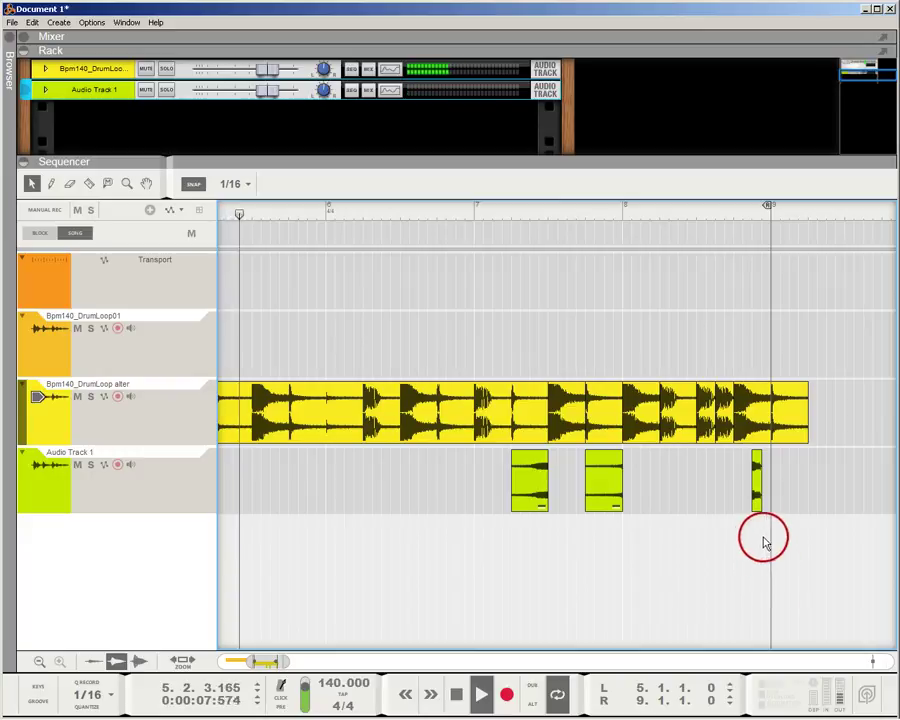
pyautogui.click(758, 484)
pyautogui.moveTo(767, 481); pyautogui.dragTo(766, 478)
# Shorten the drum loop slice at 8.4.1 to 0.0.2.0 and move the Audio Track 1 clip at 8.4.3 up into the gap
pyautogui.click(766, 424)
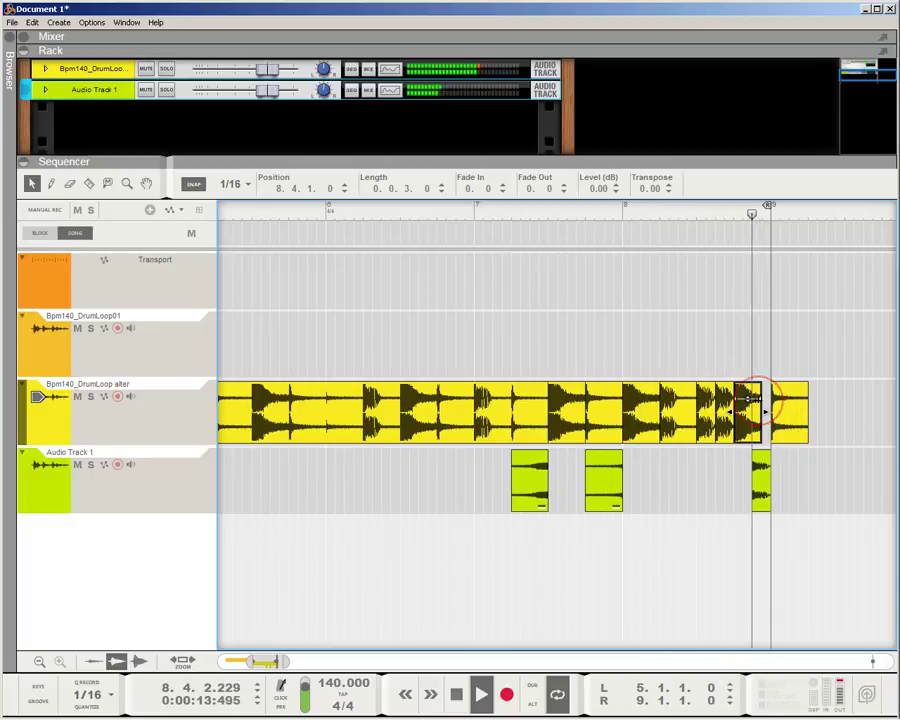
pyautogui.click(762, 410)
pyautogui.moveTo(764, 411); pyautogui.dragTo(754, 409)
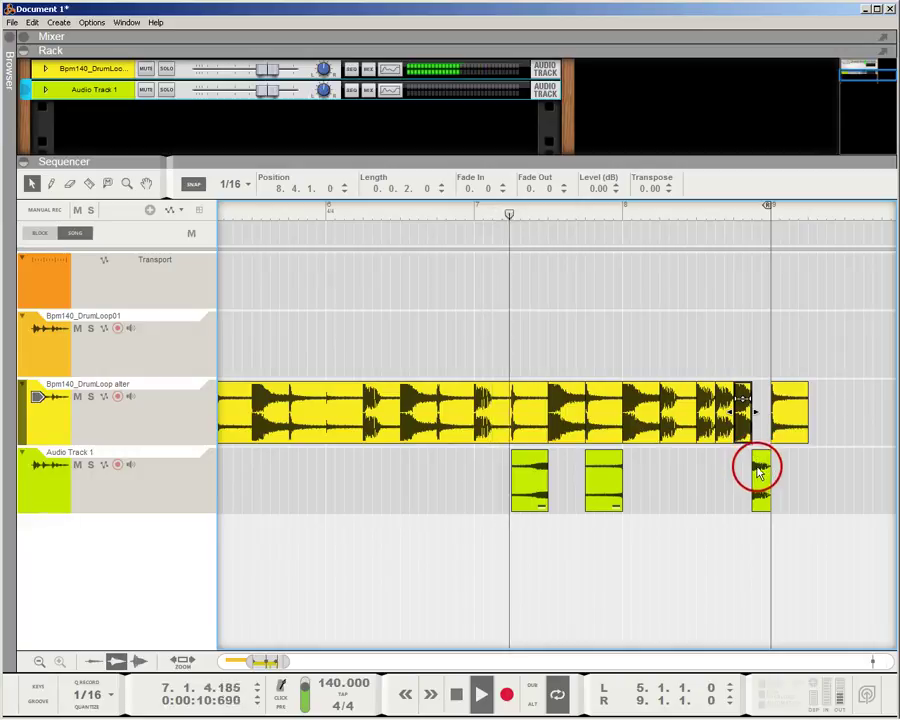
pyautogui.moveTo(759, 466); pyautogui.dragTo(759, 437)
pyautogui.click(812, 530)
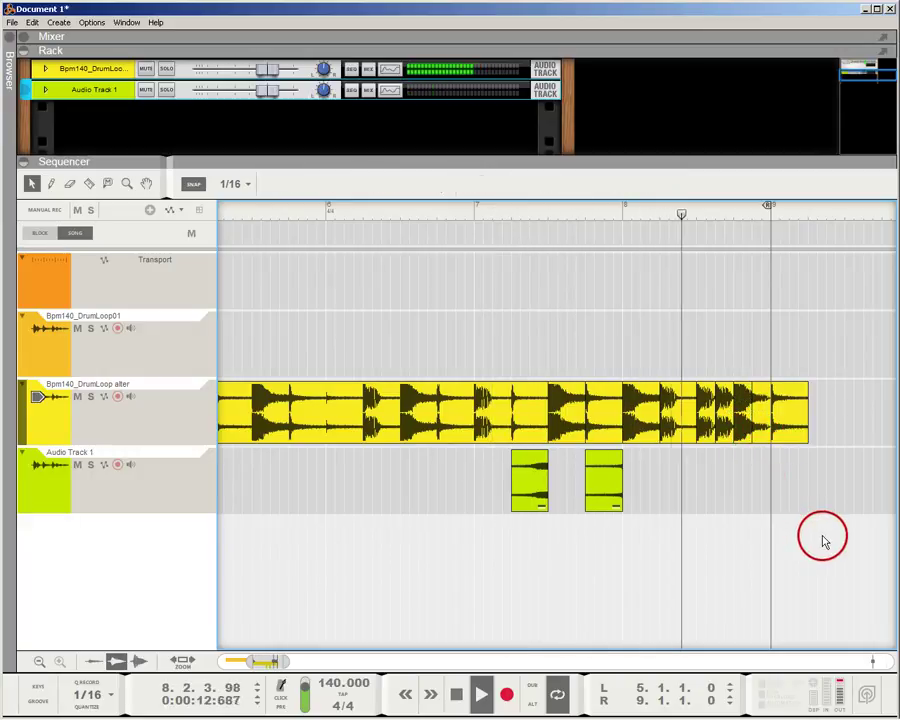
# Set the level of the clip at 8.4.3 to about -3.82 dB and move the leftover slice at bar 9 to 9.2.1
pyautogui.click(758, 438)
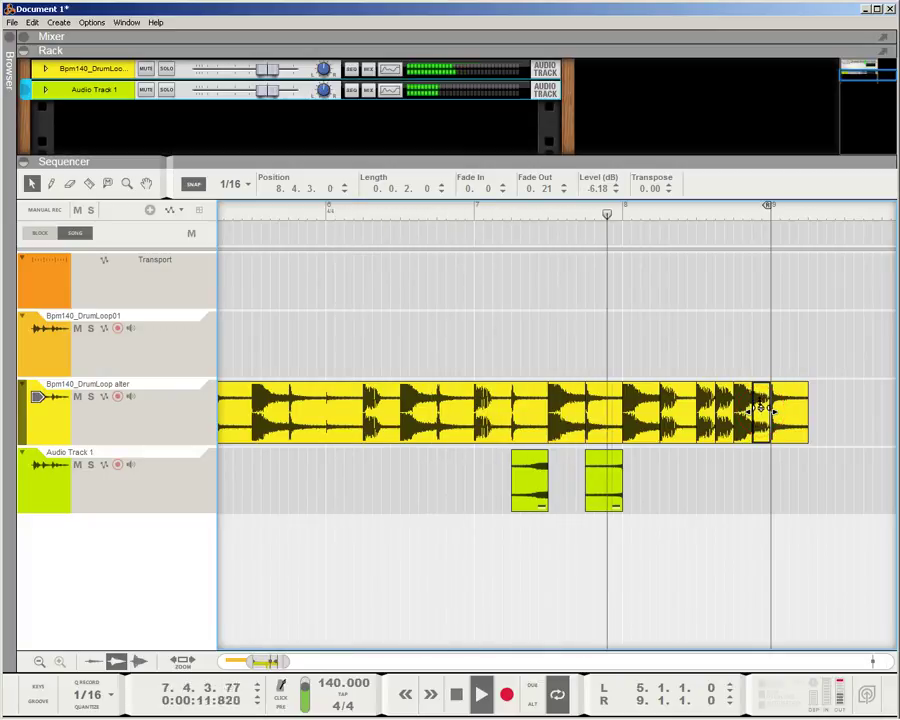
pyautogui.click(802, 477)
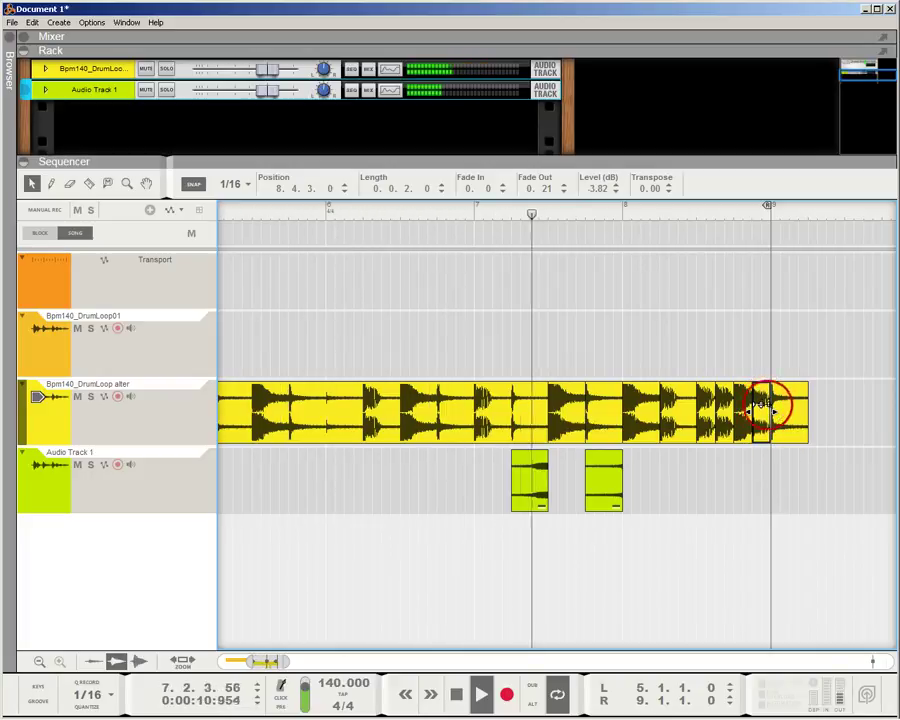
pyautogui.click(813, 498)
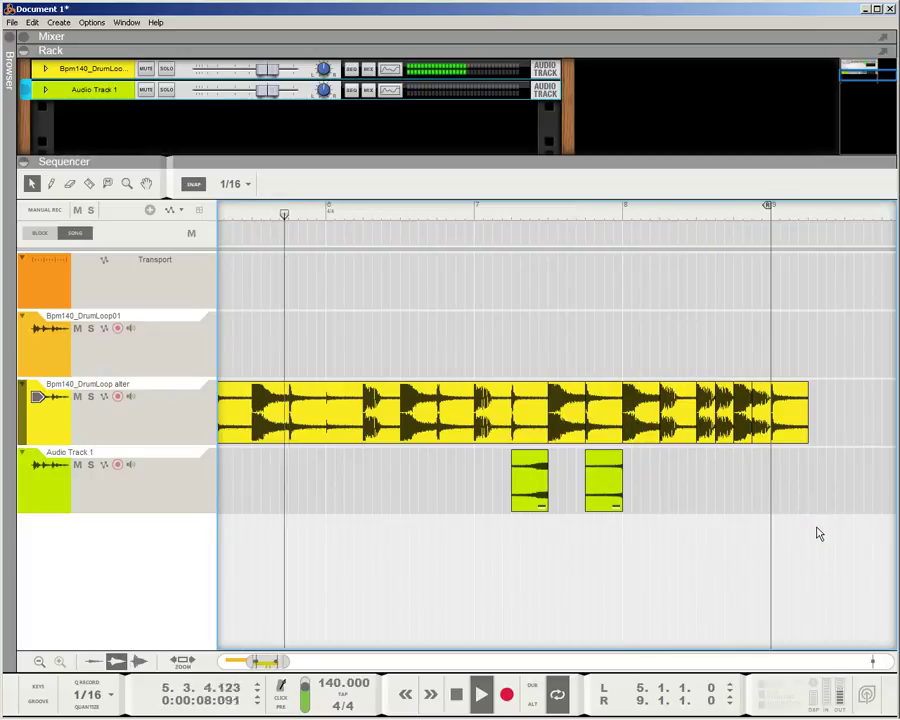
pyautogui.click(761, 428)
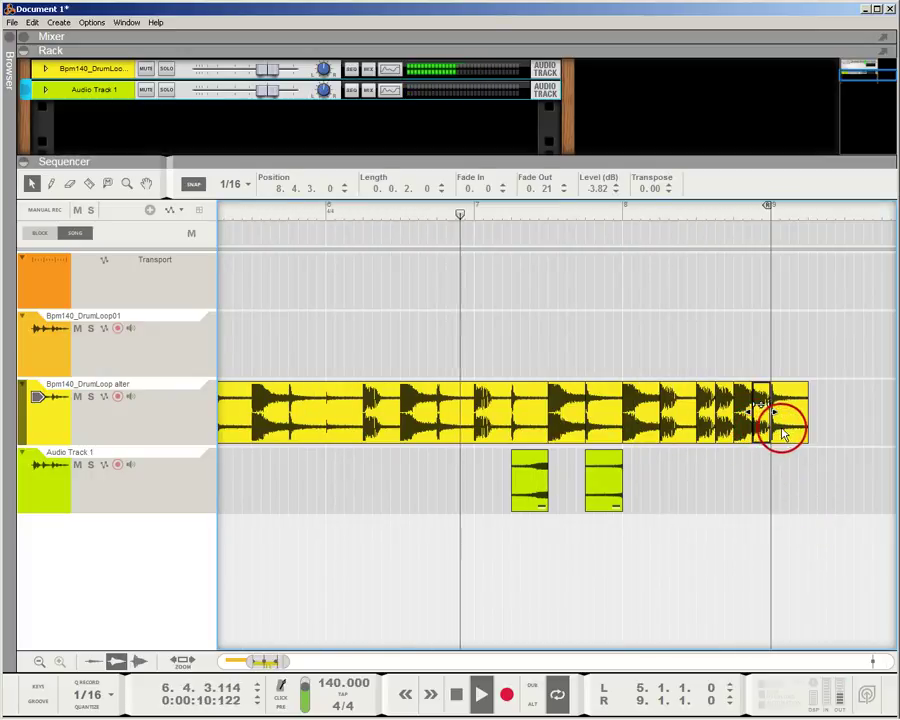
pyautogui.moveTo(781, 433); pyautogui.dragTo(822, 445)
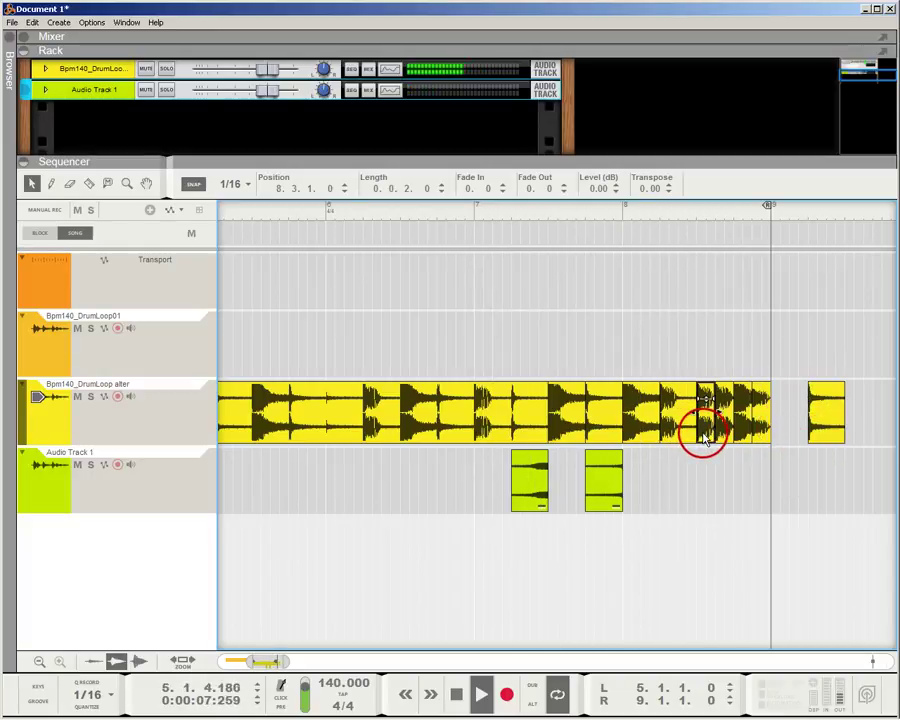
# Copy the drum loop slice at 8.3.1 to Audio Track 1 at 8.2.3 and reverse the copy
pyautogui.moveTo(706, 437); pyautogui.dragTo(680, 512)
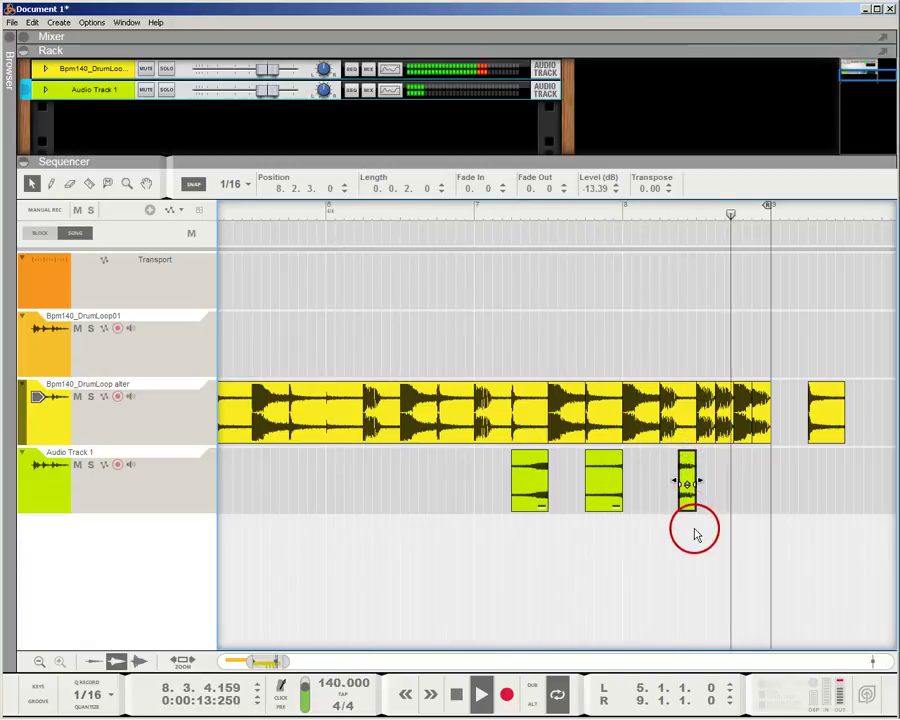
pyautogui.rightClick(690, 467)
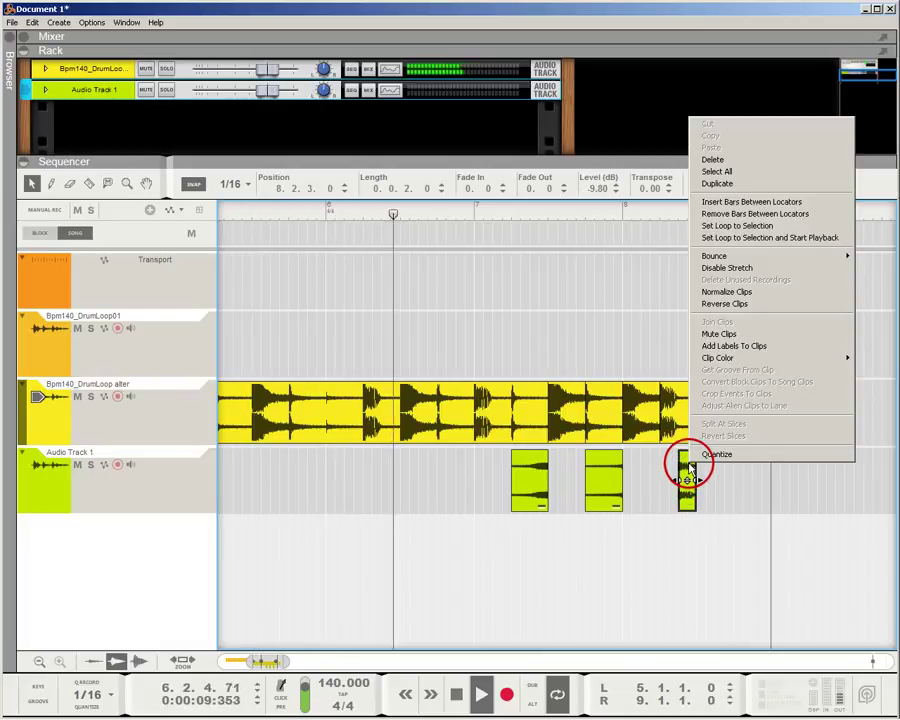
pyautogui.click(724, 303)
pyautogui.click(703, 548)
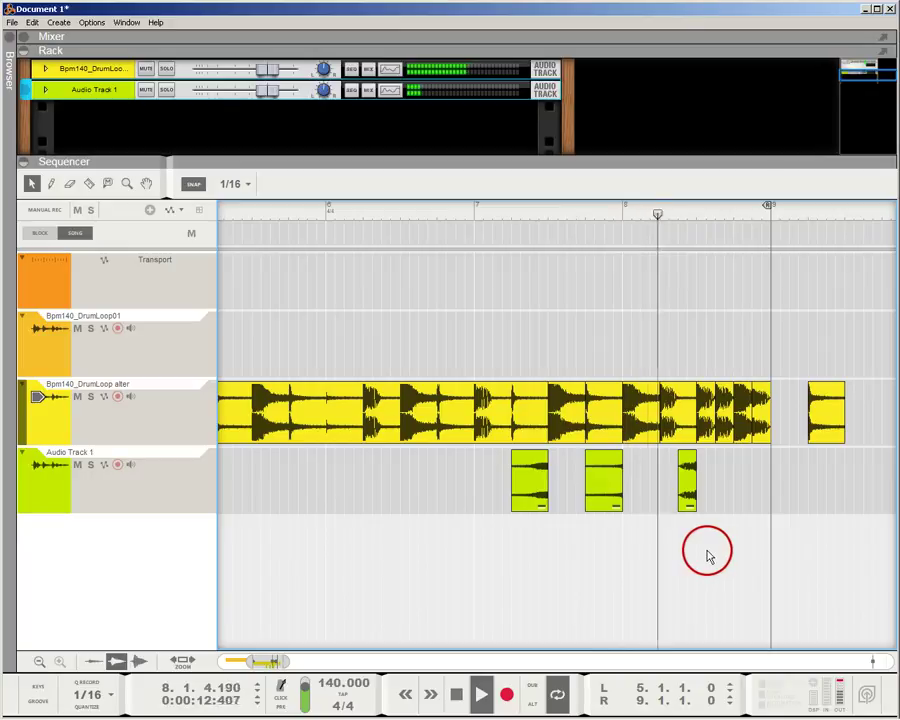
# Set the level of the reversed clip at 8.2.3 on Audio Track 1 to about -7.10 dB
pyautogui.click(686, 480)
pyautogui.moveTo(686, 480); pyautogui.dragTo(688, 477)
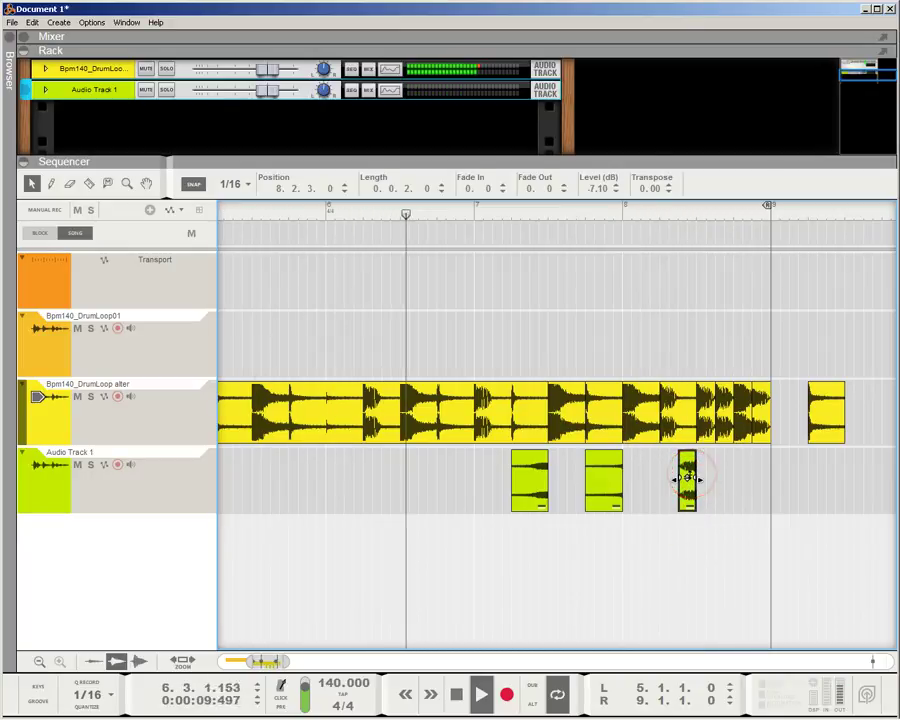
pyautogui.click(700, 545)
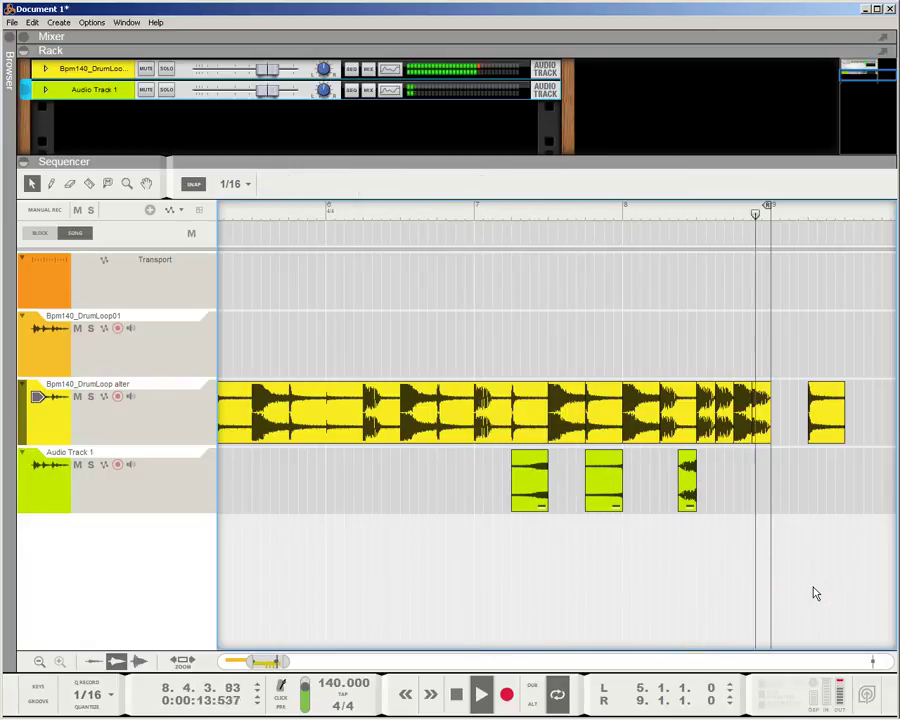
# Move the leftover drum loop slice at 9.2.1 to Audio Track 1 at 8.3.3
pyautogui.moveTo(824, 416); pyautogui.dragTo(735, 490)
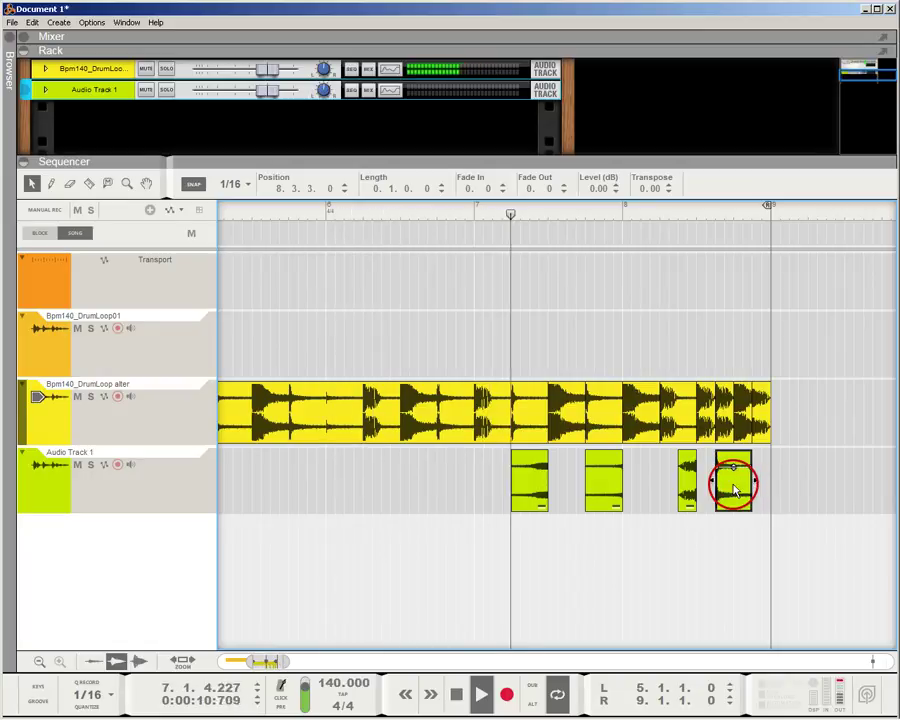
pyautogui.rightClick(735, 490)
pyautogui.click(795, 567)
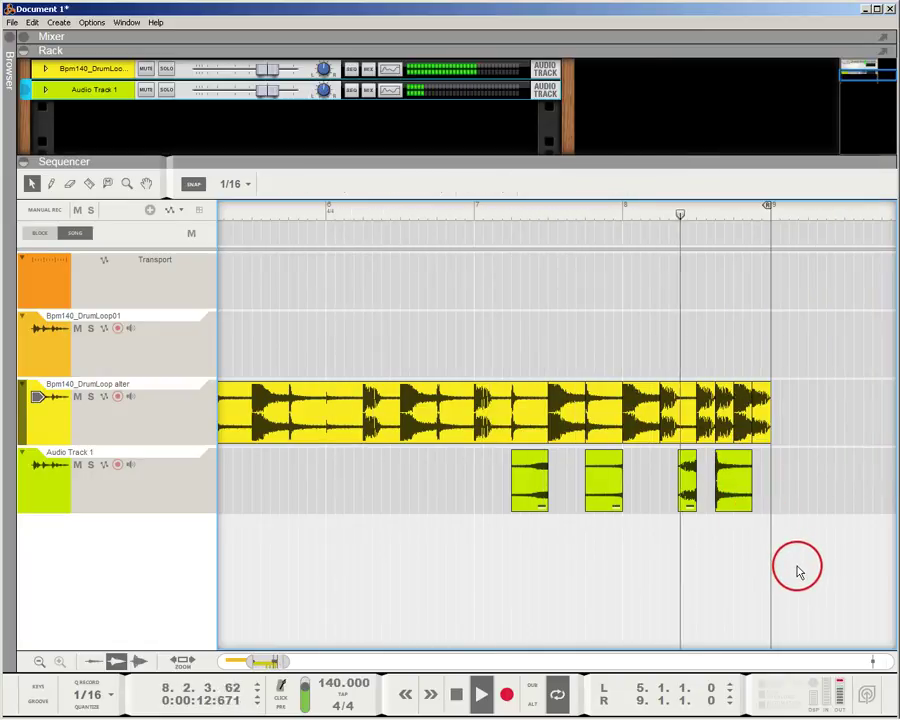
# Trim the last Audio Track 1 clip to start at 8.3.4 with length 0.0.2.0, and set its level to about 0.70 dB
pyautogui.moveTo(731, 499); pyautogui.dragTo(730, 462)
pyautogui.click(734, 554)
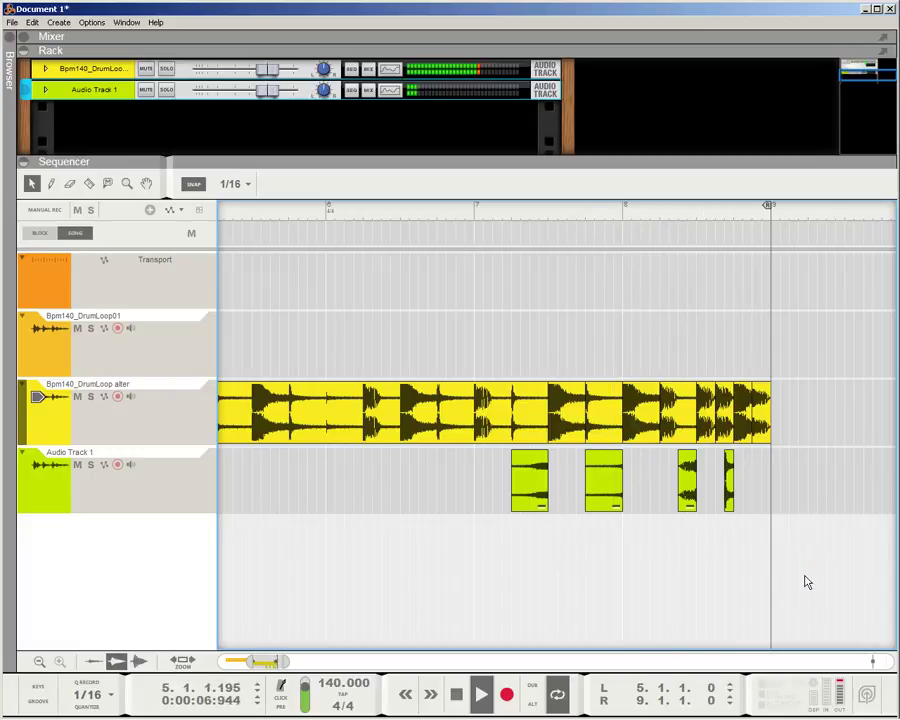
pyautogui.click(729, 484)
pyautogui.moveTo(734, 480); pyautogui.dragTo(743, 480)
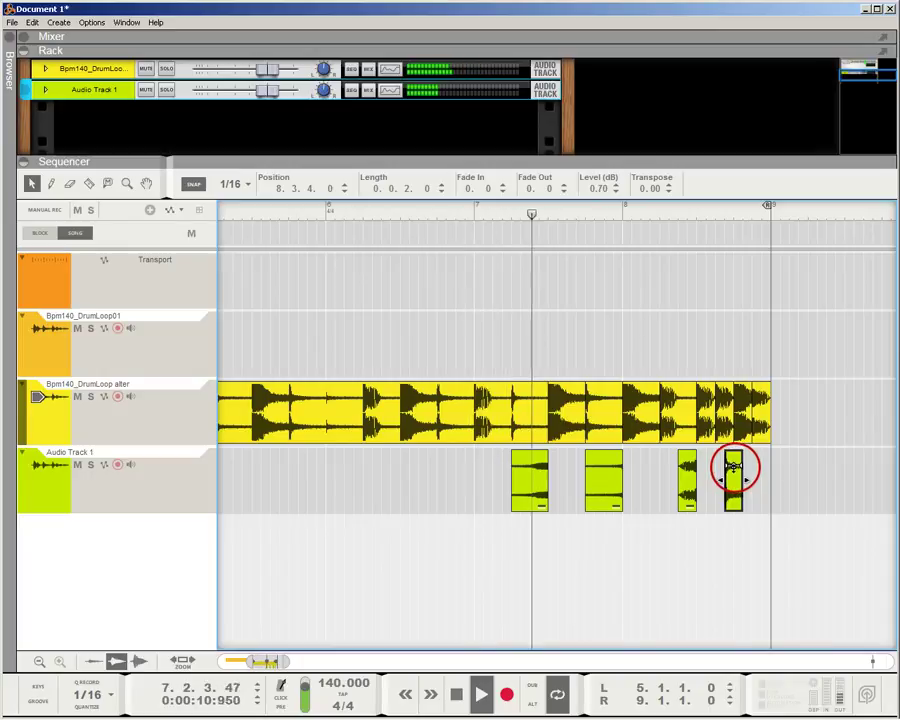
# Move the clip at 8.3.4 on Audio Track 1 to 8.1.3
pyautogui.rightClick(735, 483)
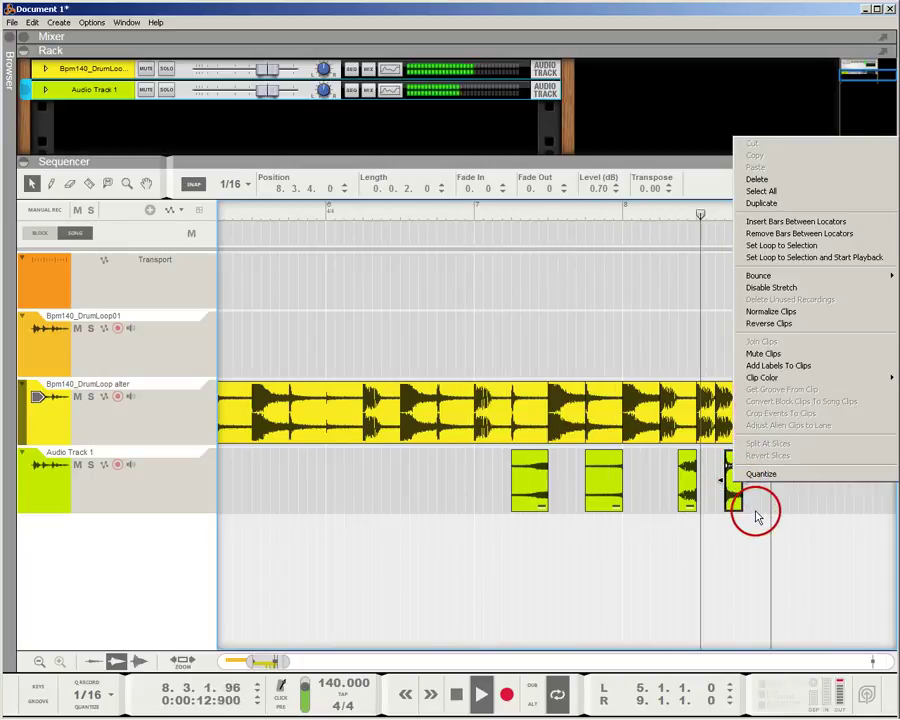
pyautogui.moveTo(756, 517); pyautogui.dragTo(659, 515)
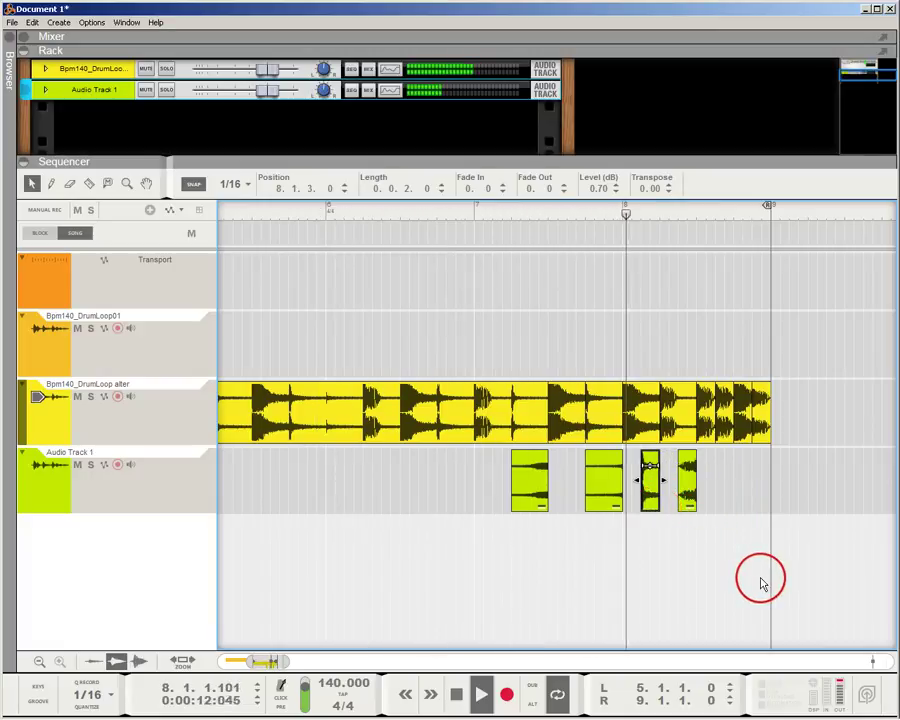
pyautogui.click(719, 577)
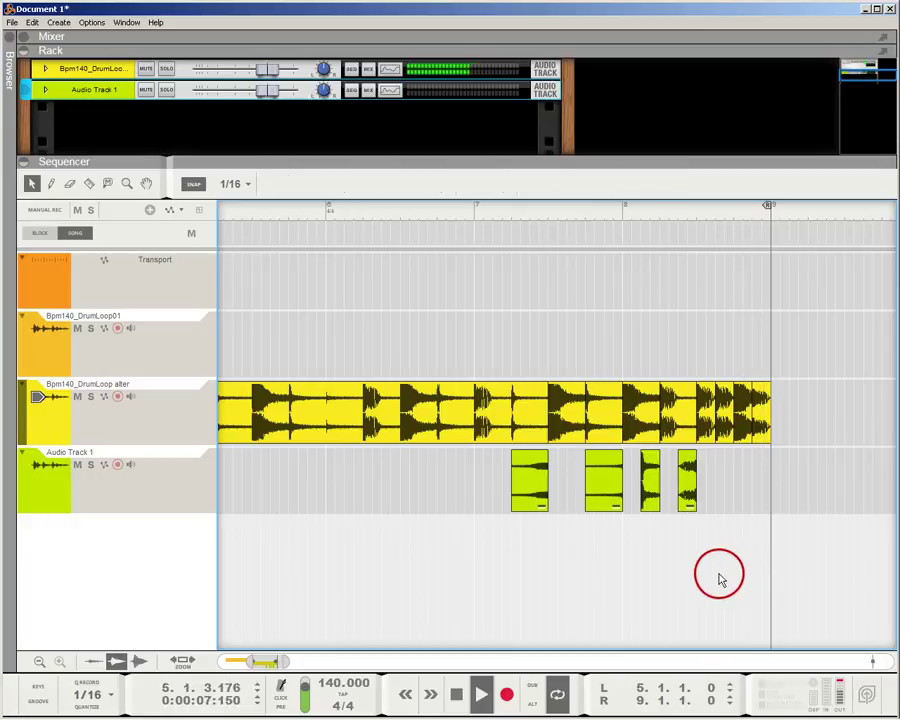
pyautogui.click(688, 487)
pyautogui.click(702, 528)
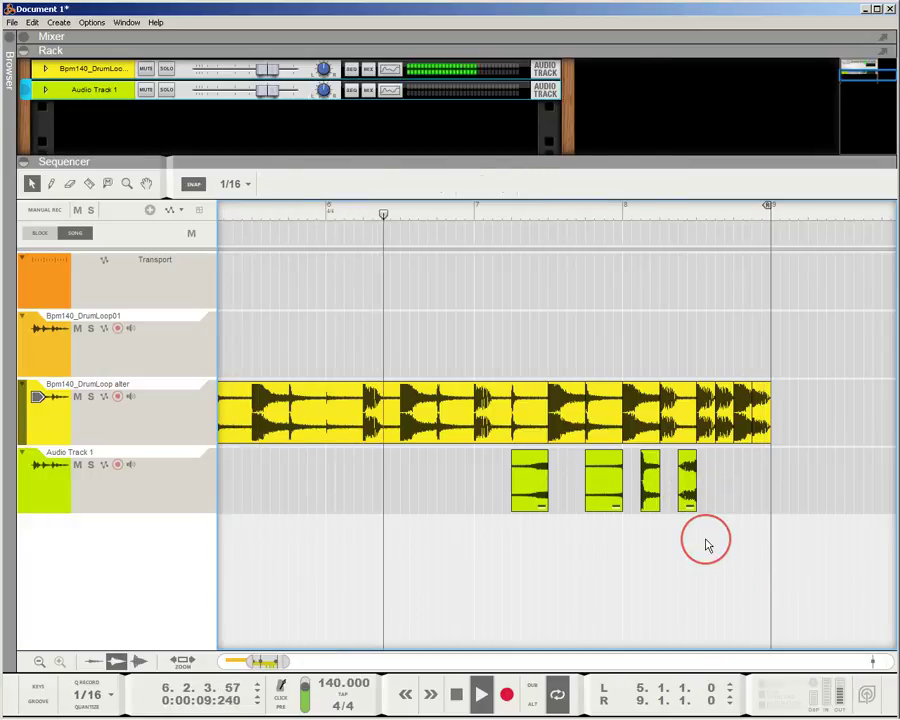
pyautogui.click(700, 546)
pyautogui.click(812, 588)
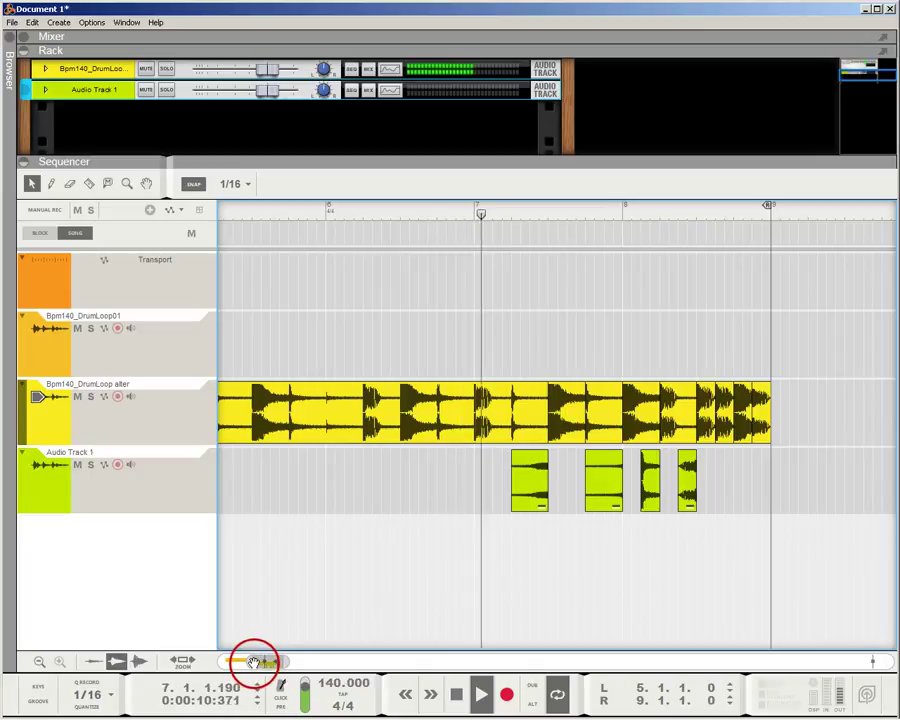
# Set the left loop locator to 1.1.1 so the original and altered loops play in sequence, and stop playback at the song start
pyautogui.moveTo(254, 661); pyautogui.dragTo(243, 659)
pyautogui.moveTo(519, 208); pyautogui.dragTo(156, 290)
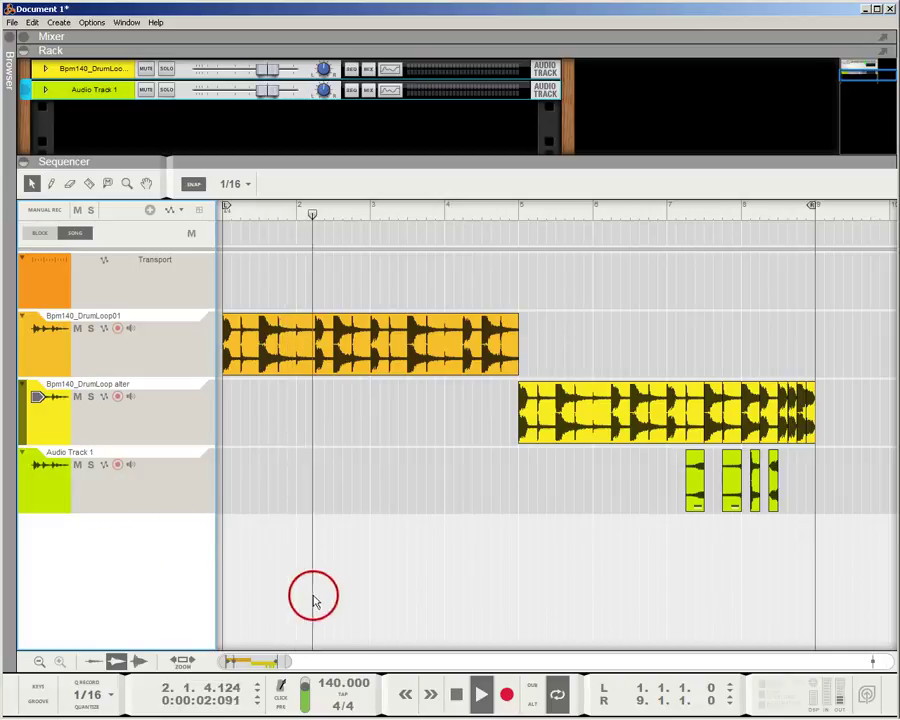
pyautogui.click(457, 699)
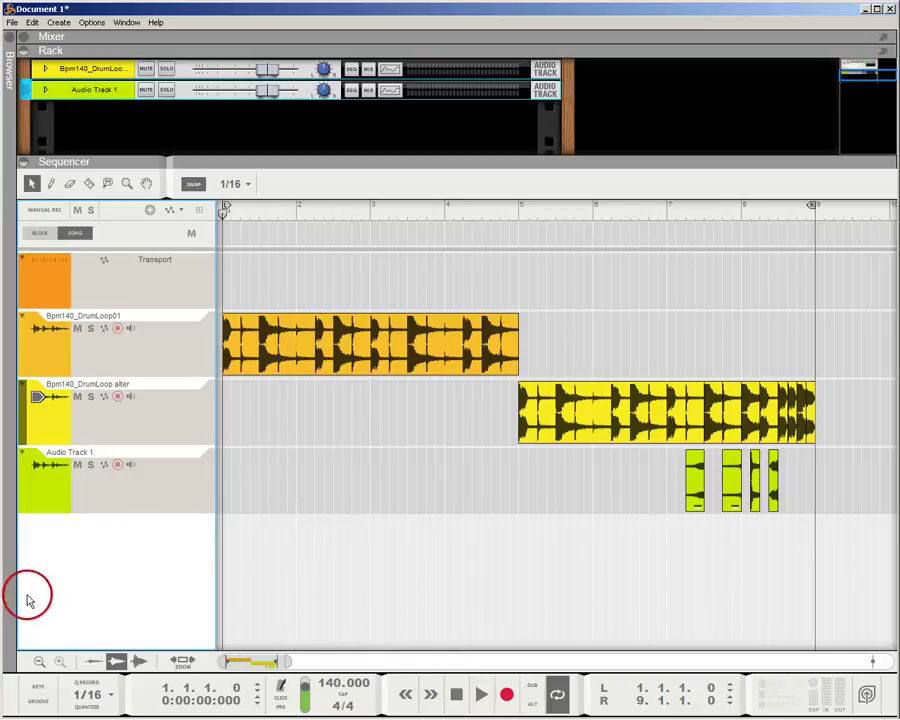